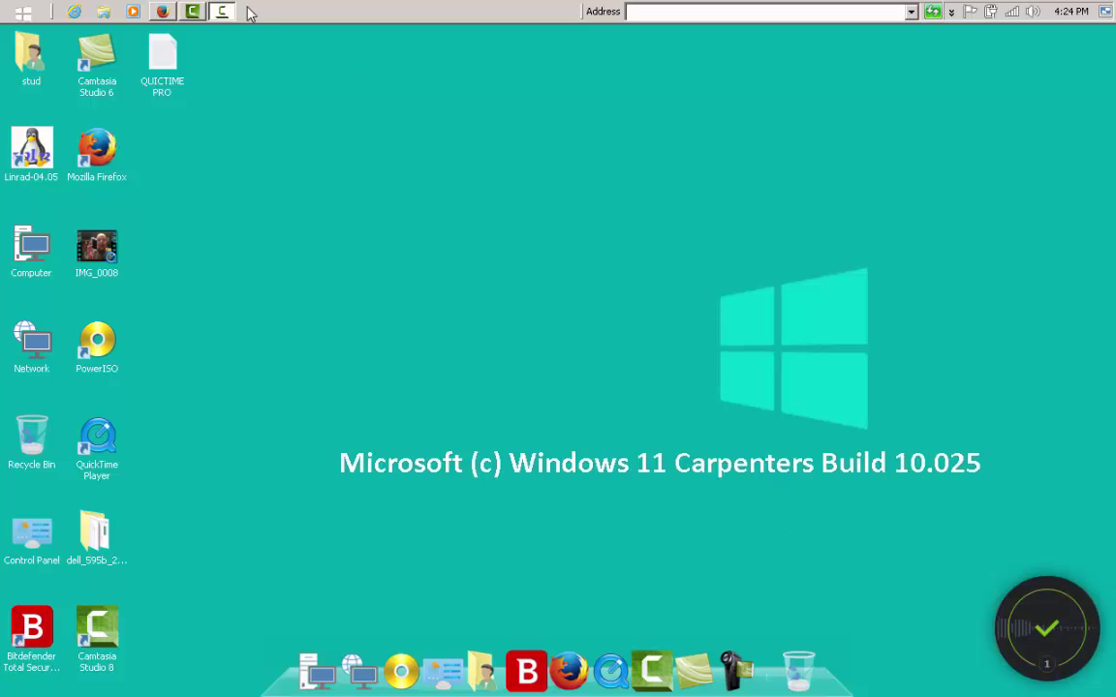
Launch Firefox from the quick-launch bar so it opens on Google Nederland.
left_click(163, 14)
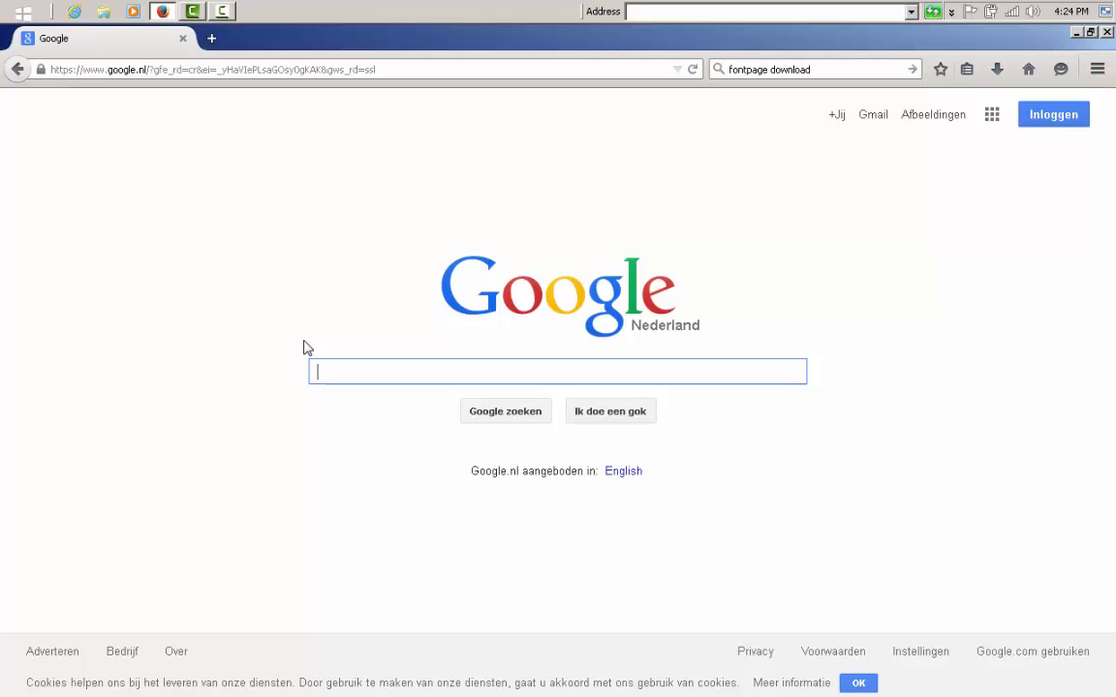
Search Google for 'androidx86 download'.
type("android")
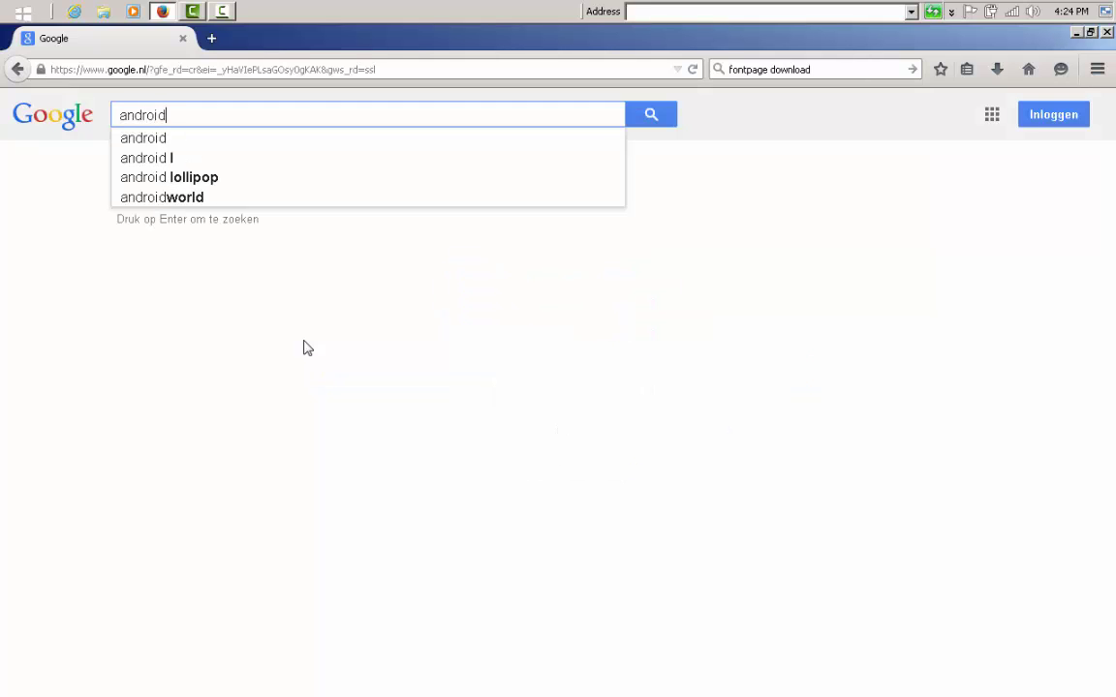
type("x")
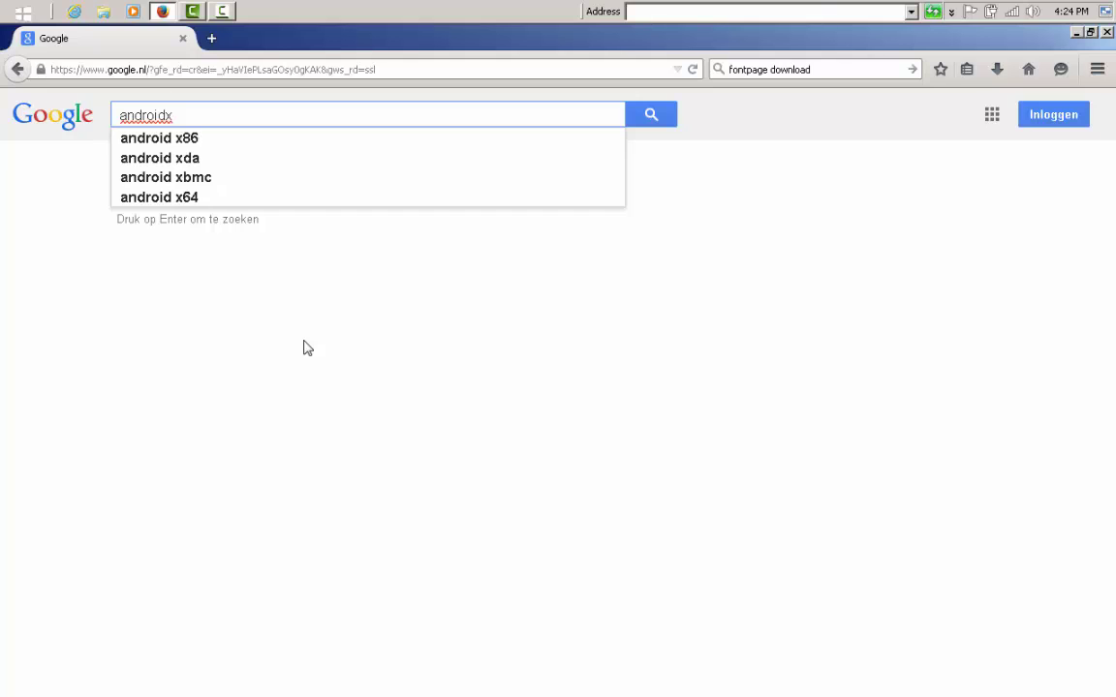
type("86")
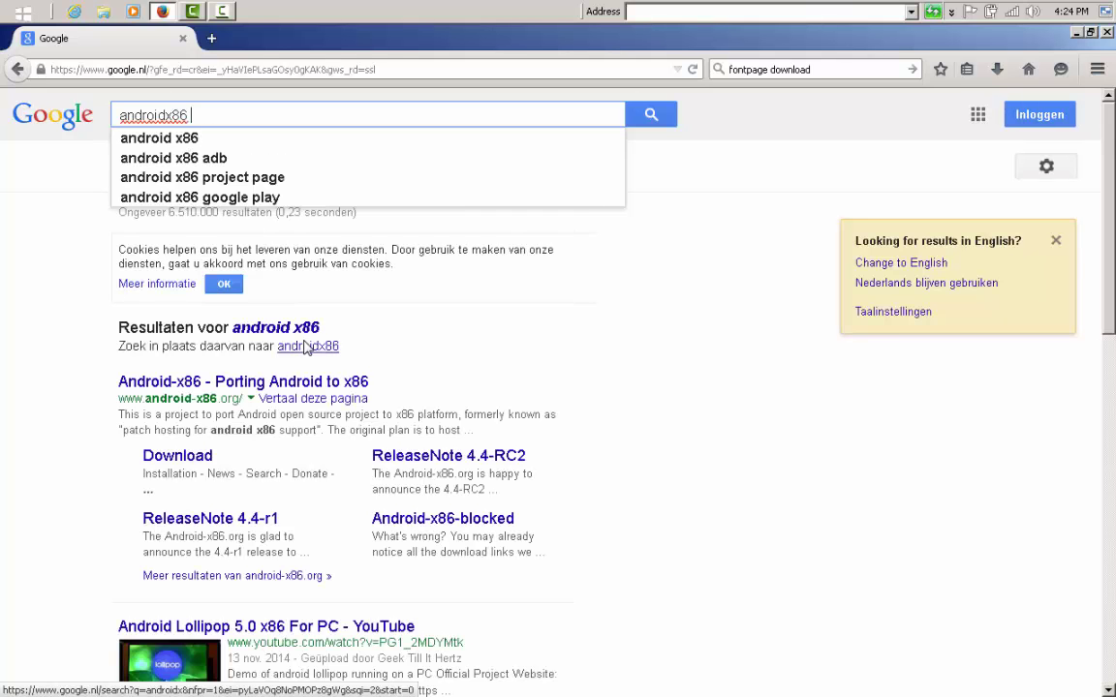
type(" do")
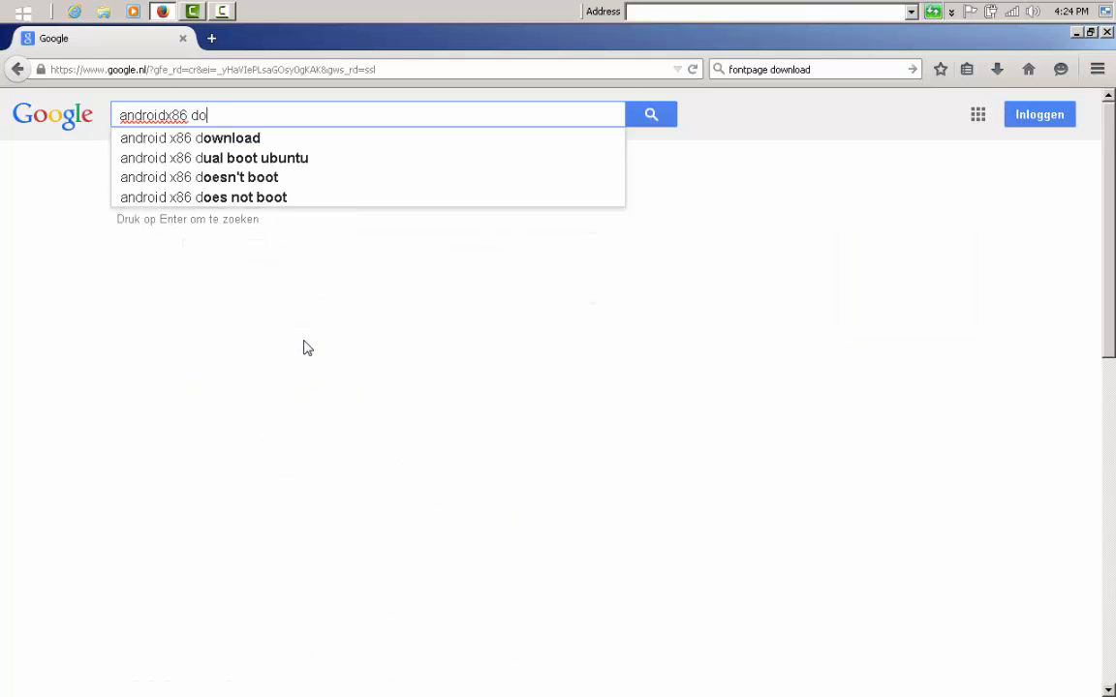
type("wnload")
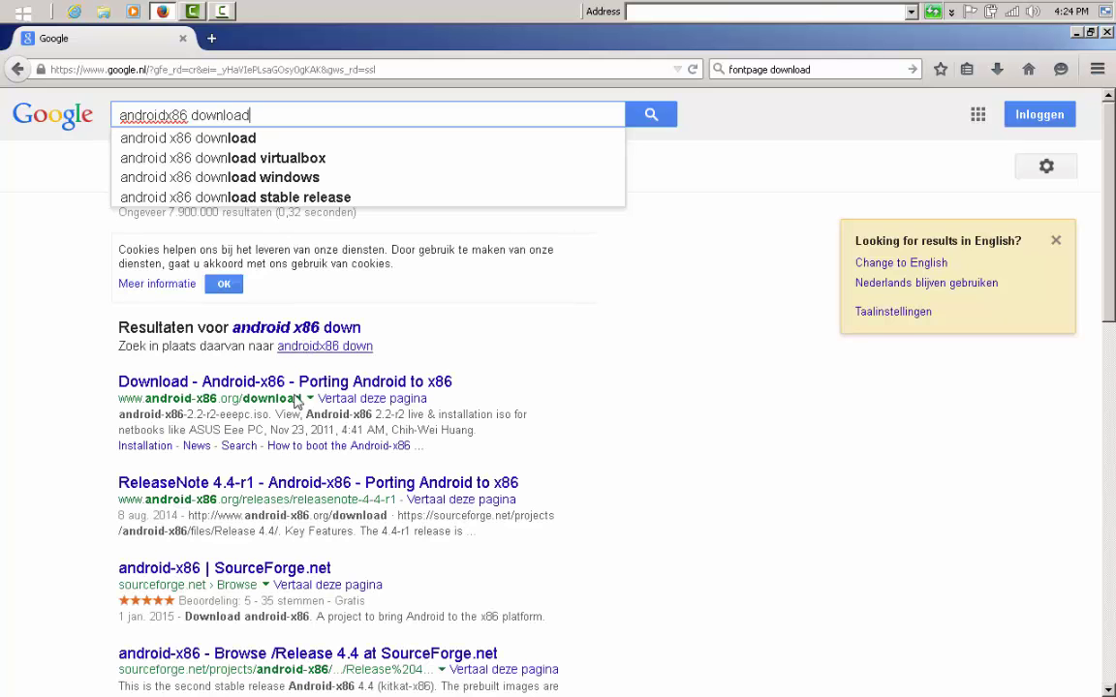
key("Return")
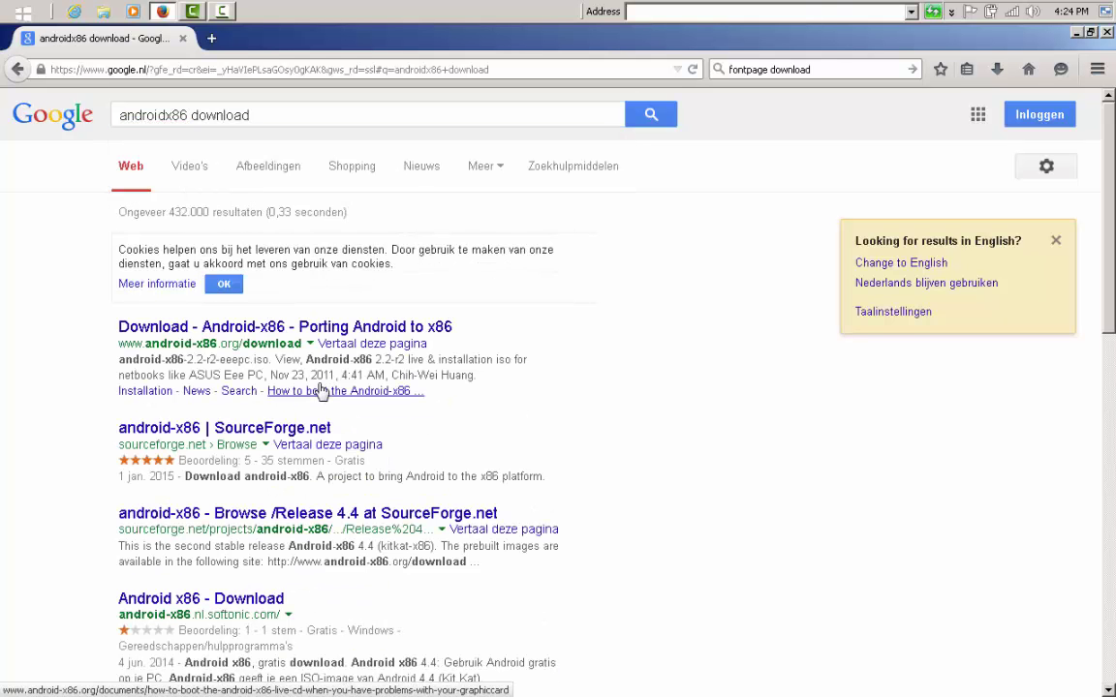
Open the 'Download - Android-x86' result and scroll down its file list.
left_click(304, 334)
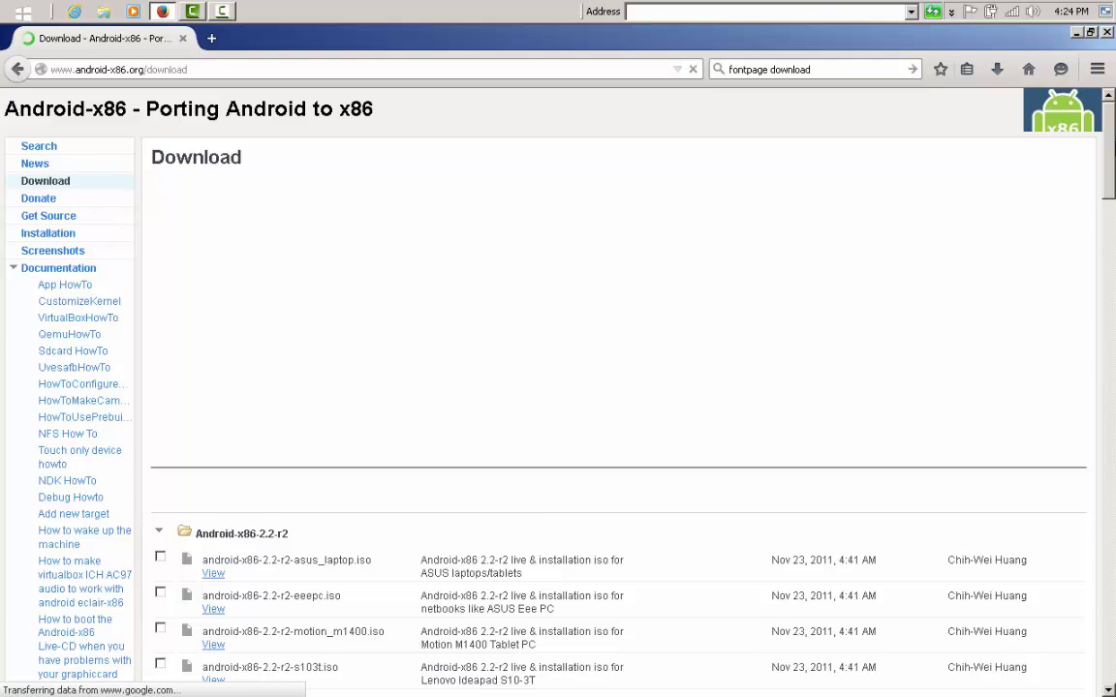
scroll(620, 388, "down", 3)
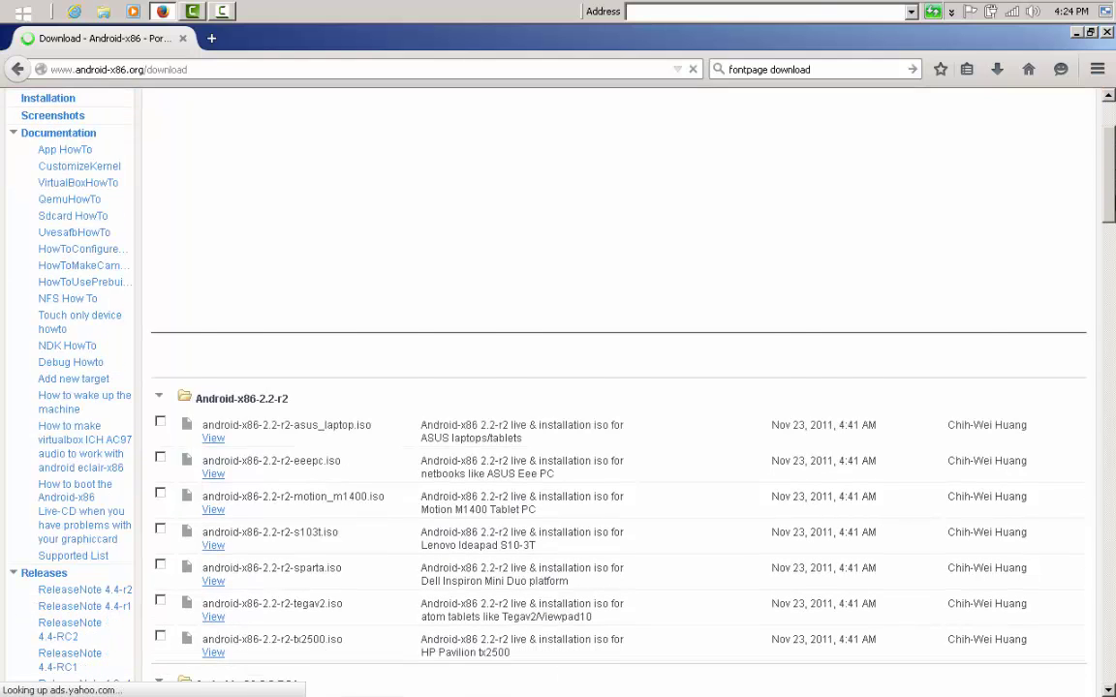
scroll(620, 388, "down", 5)
scroll(620, 388, "down", 2)
scroll(620, 388, "down", 8)
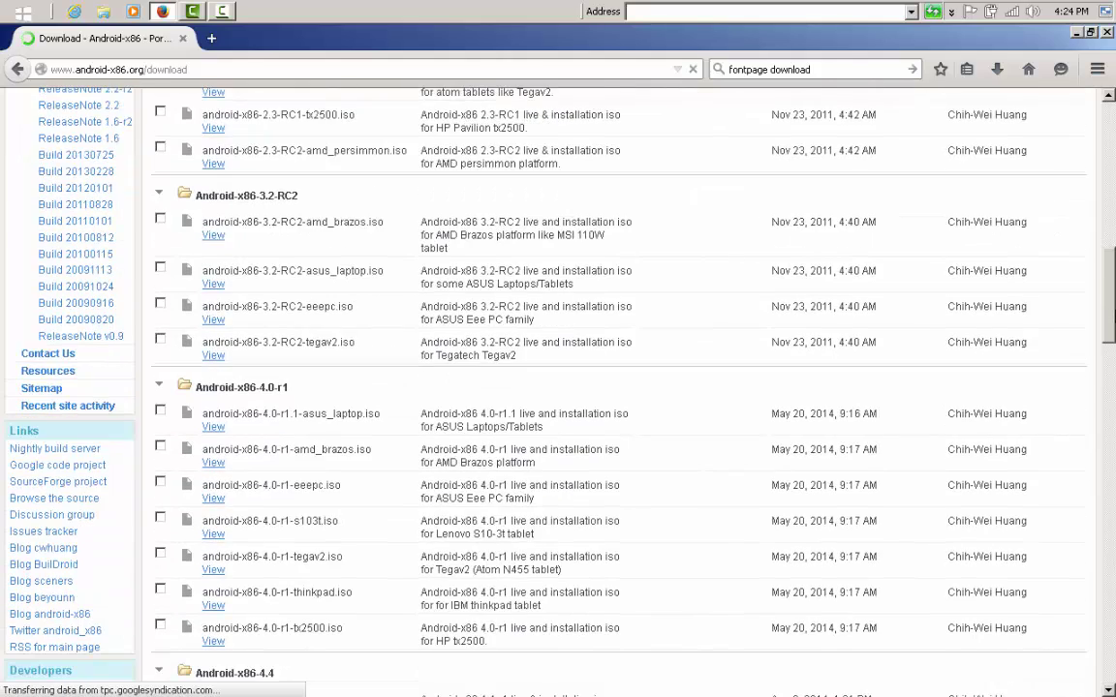
scroll(620, 388, "down", 6)
scroll(620, 387, "down", 6)
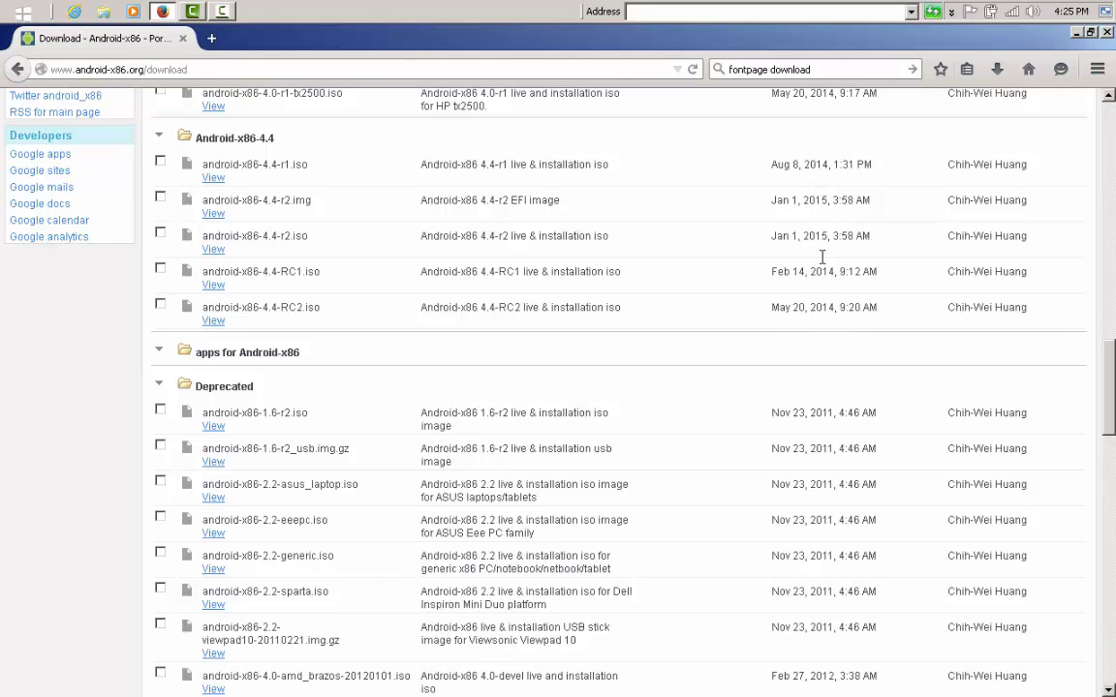
Highlight the android-x86-4.4-r1.iso release date and browse the surrounding 4.4 listings.
triple_click(797, 161)
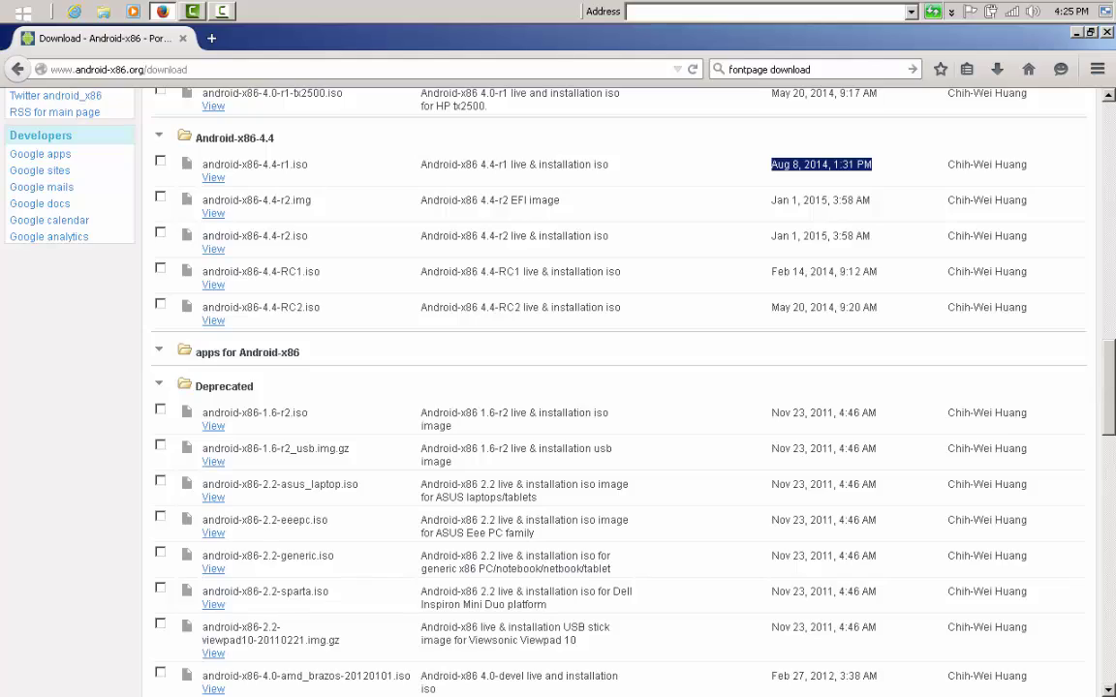
scroll(1113, 384, "down", 10)
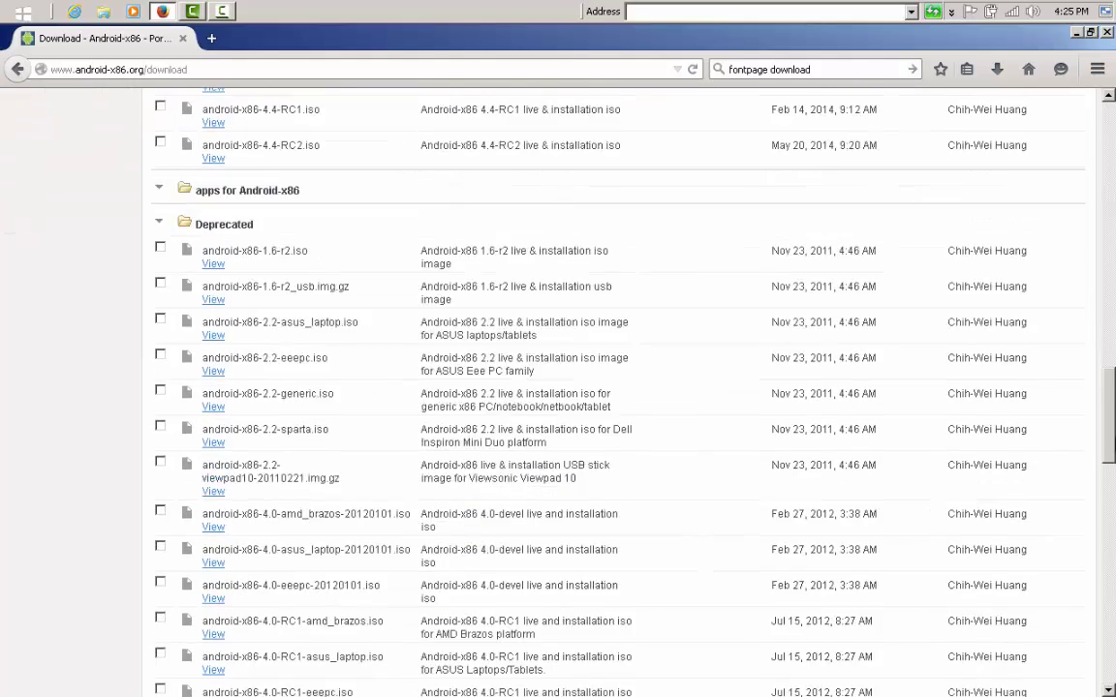
scroll(570, 388, "down", 5)
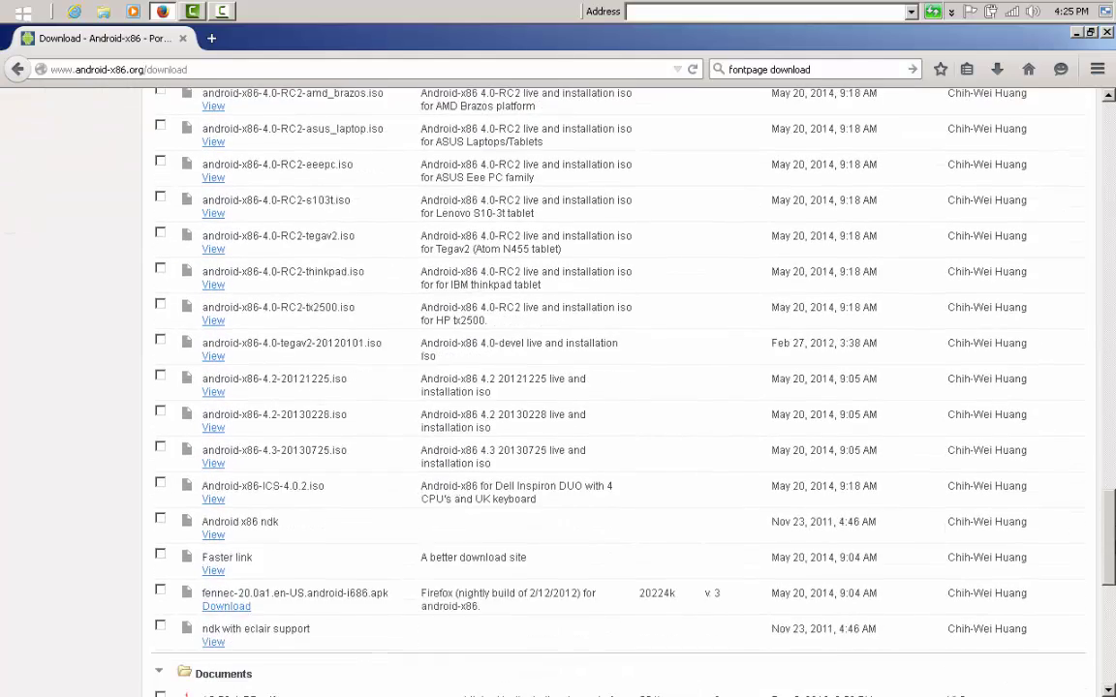
scroll(570, 387, "down", 3)
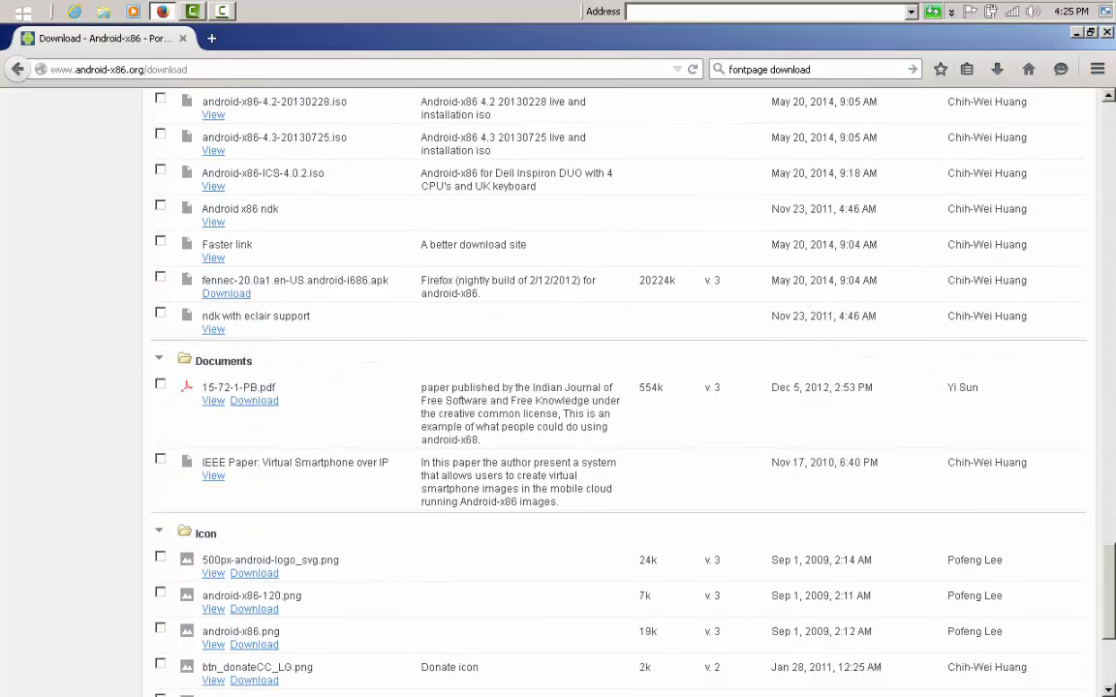
scroll(570, 387, "up", 10)
scroll(569, 388, "up", 6)
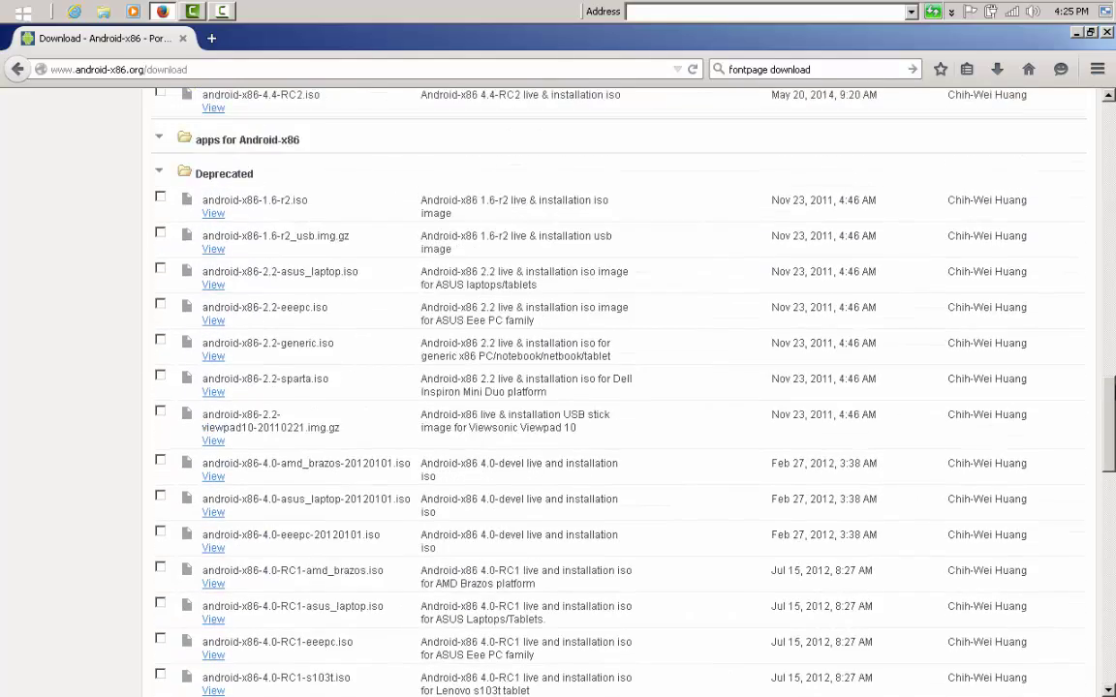
scroll(570, 387, "up", 6)
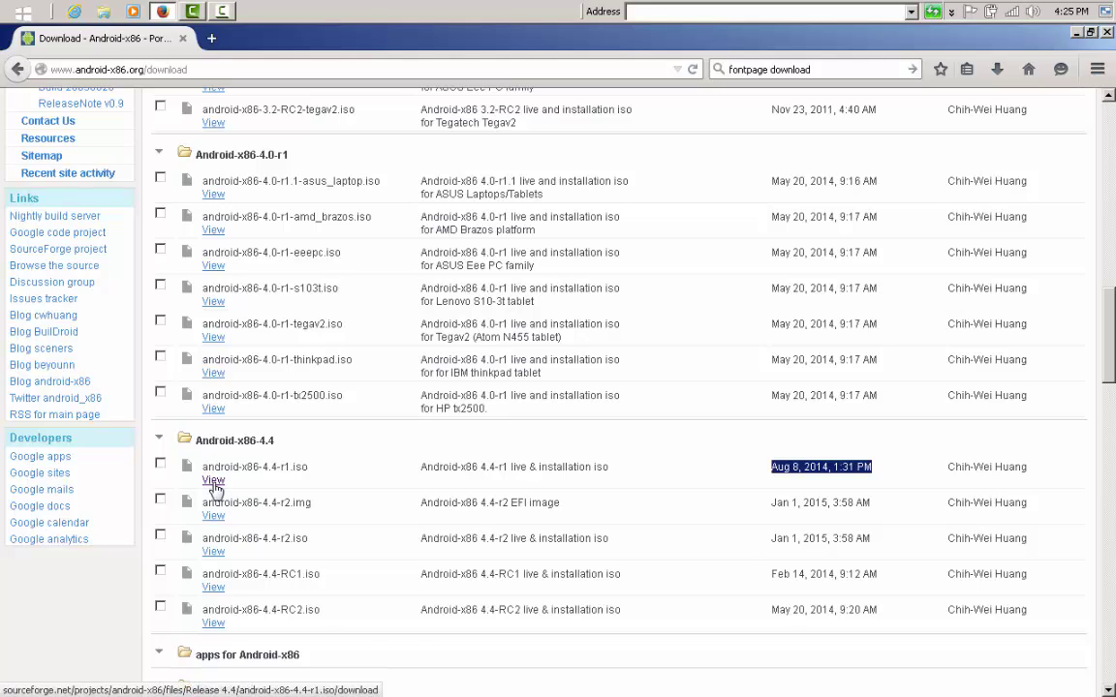
Start downloading android-x86-4.4-r1.iso from SourceForge, opening it with PowerISO.
left_click(214, 482)
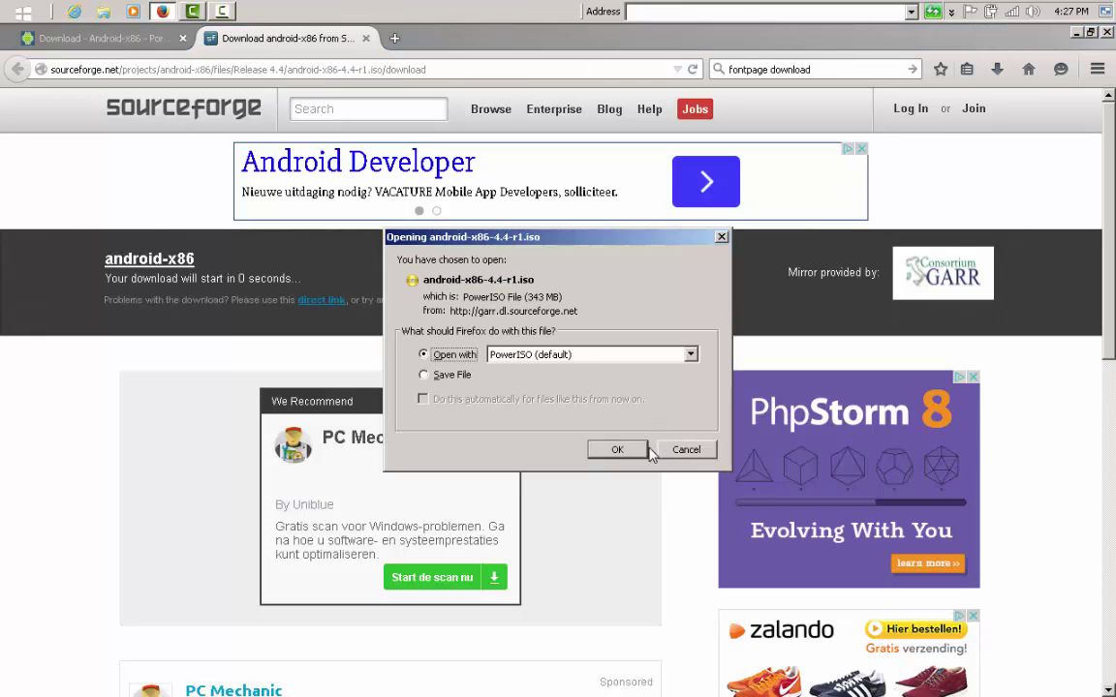
left_click(617, 451)
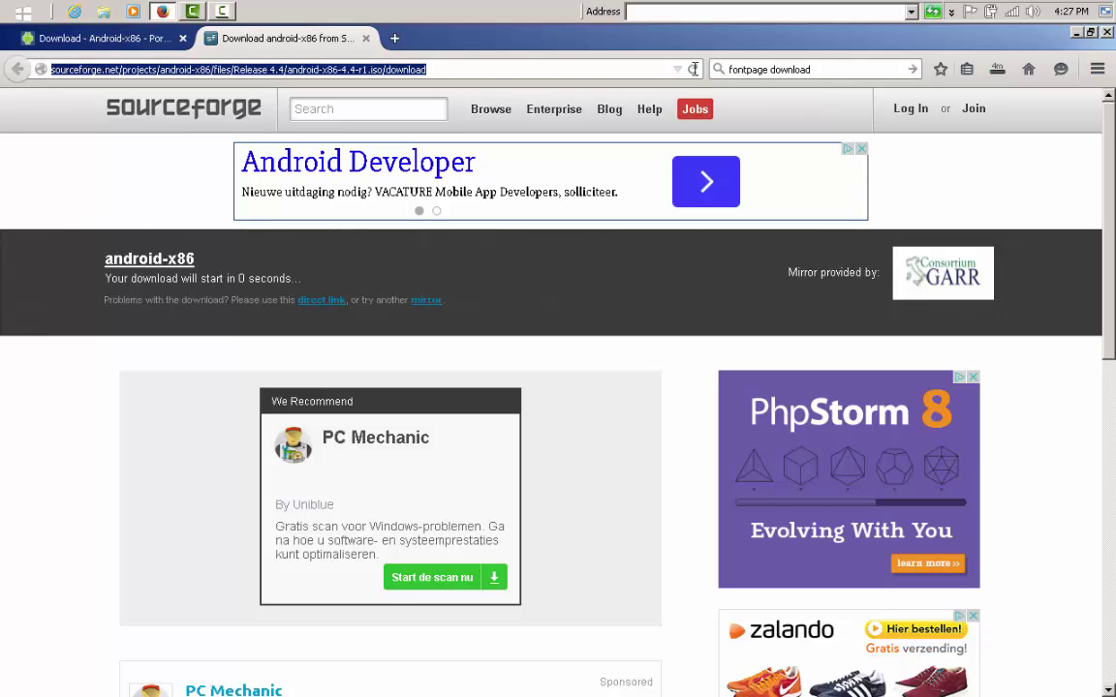
key("Tab")
key("Down")
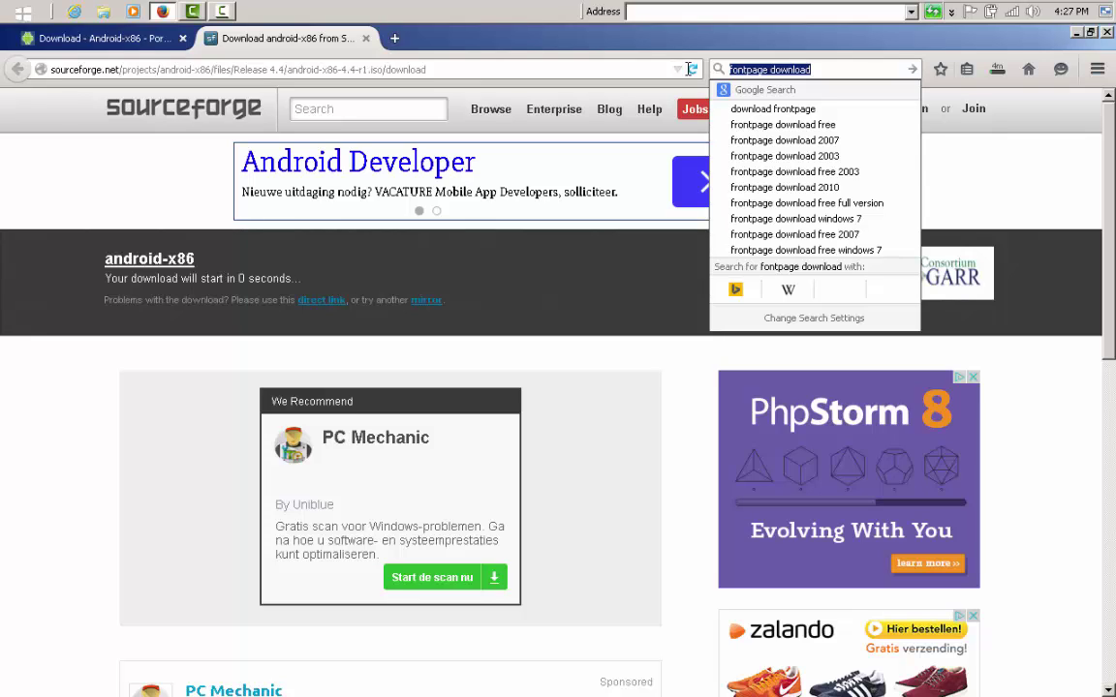
Search the web for 'unetbootin' and open the UNetbootin SourceForge project page.
type("une")
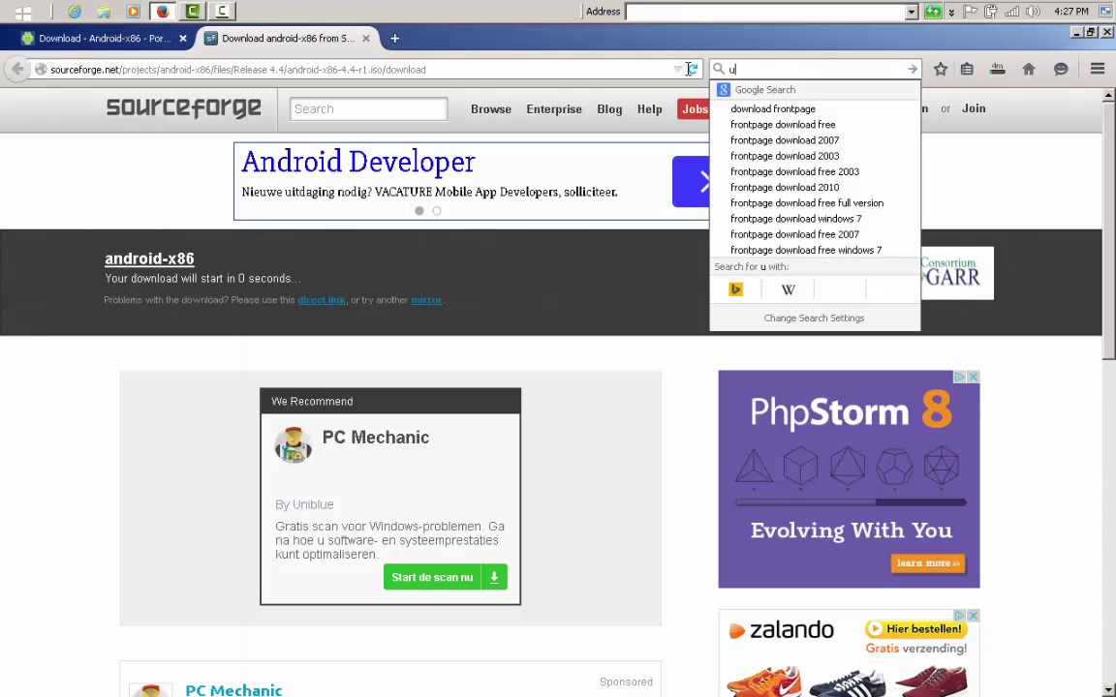
type("tbootin")
key("Return")
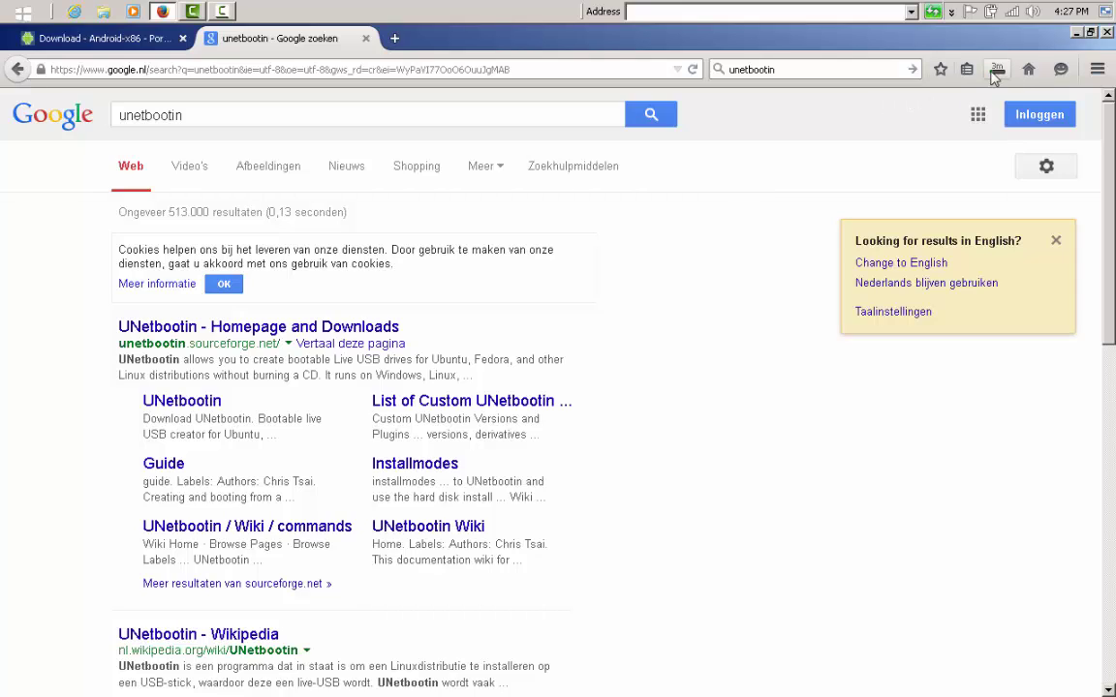
left_click(202, 409)
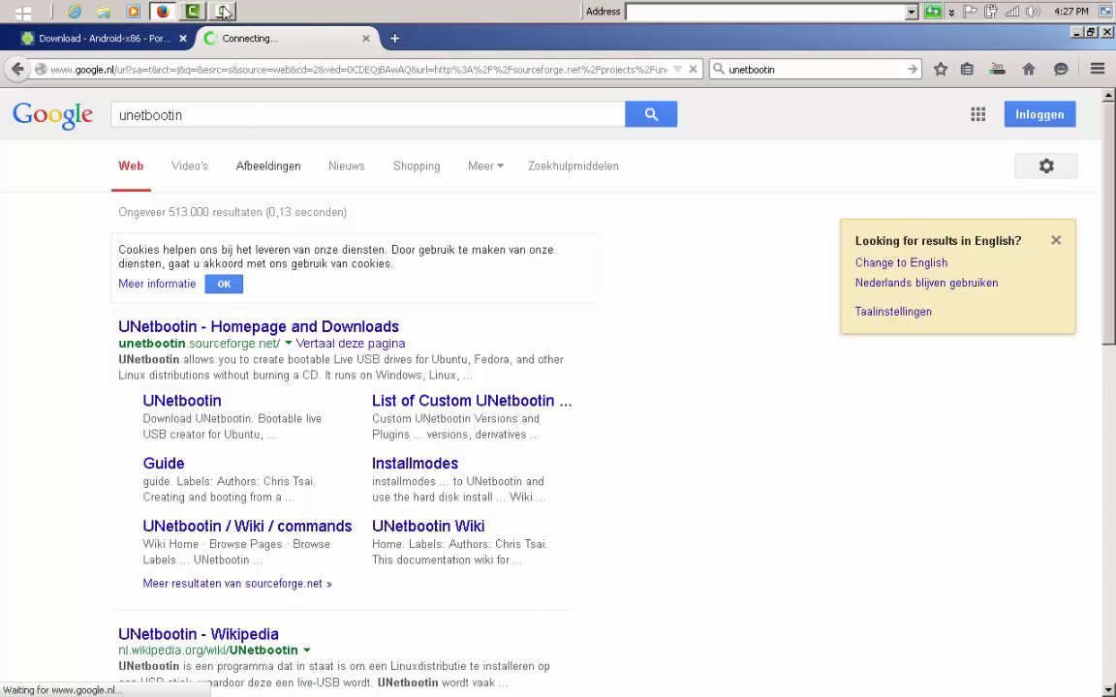
left_click(223, 11)
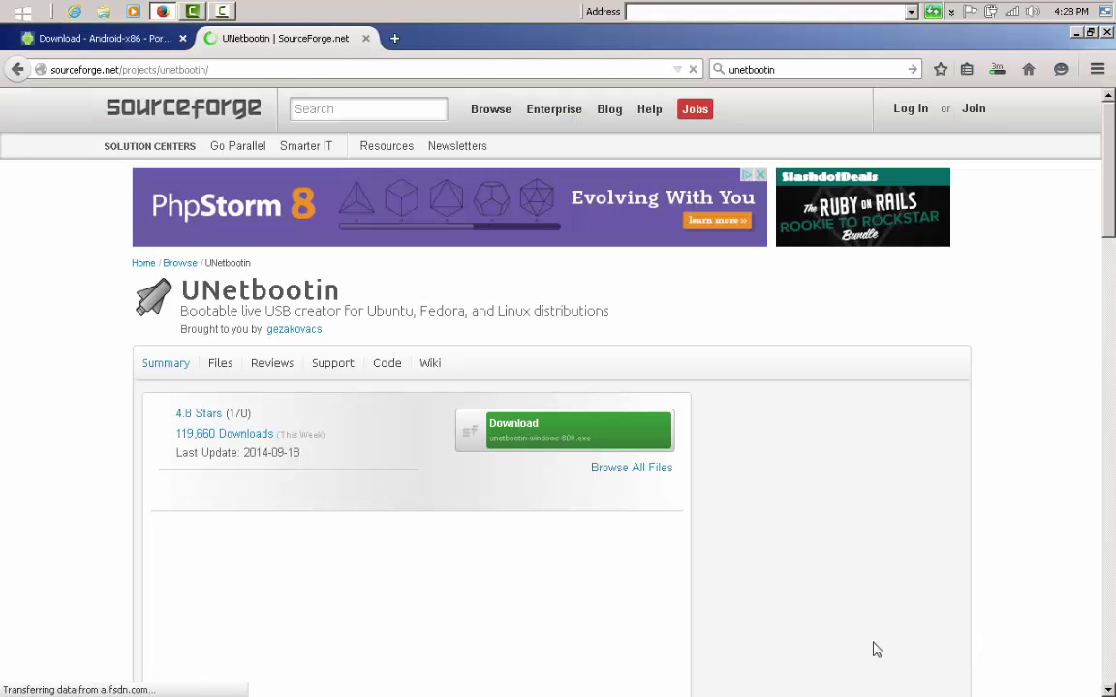
Download and save the UNetbootin installer unetbootin-windows-608.exe.
left_click(511, 454)
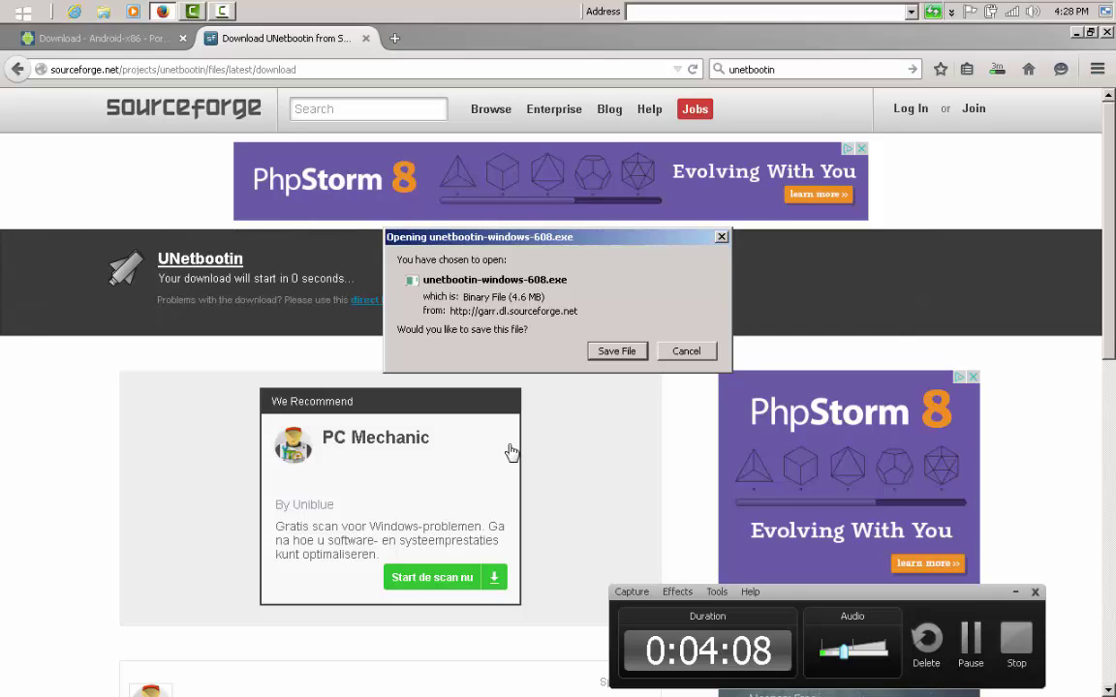
key("Return")
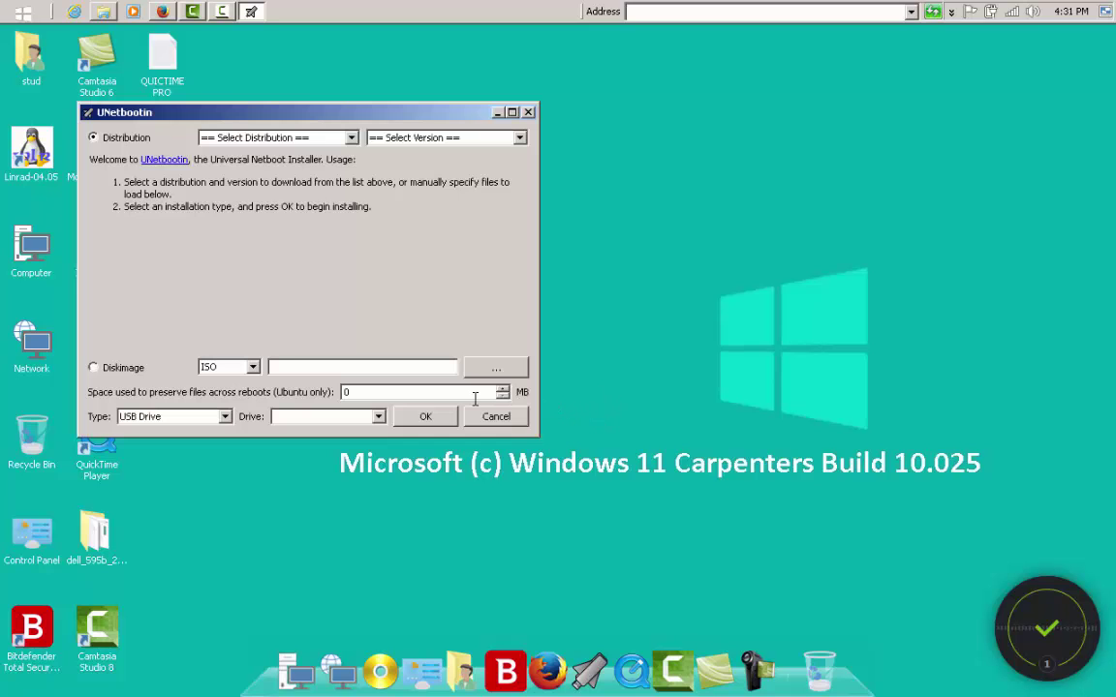
Move UNetbootin toward the screen centre and switch the install type between Hard Disk and USB Drive.
left_click_drag(405, 116, 622, 89)
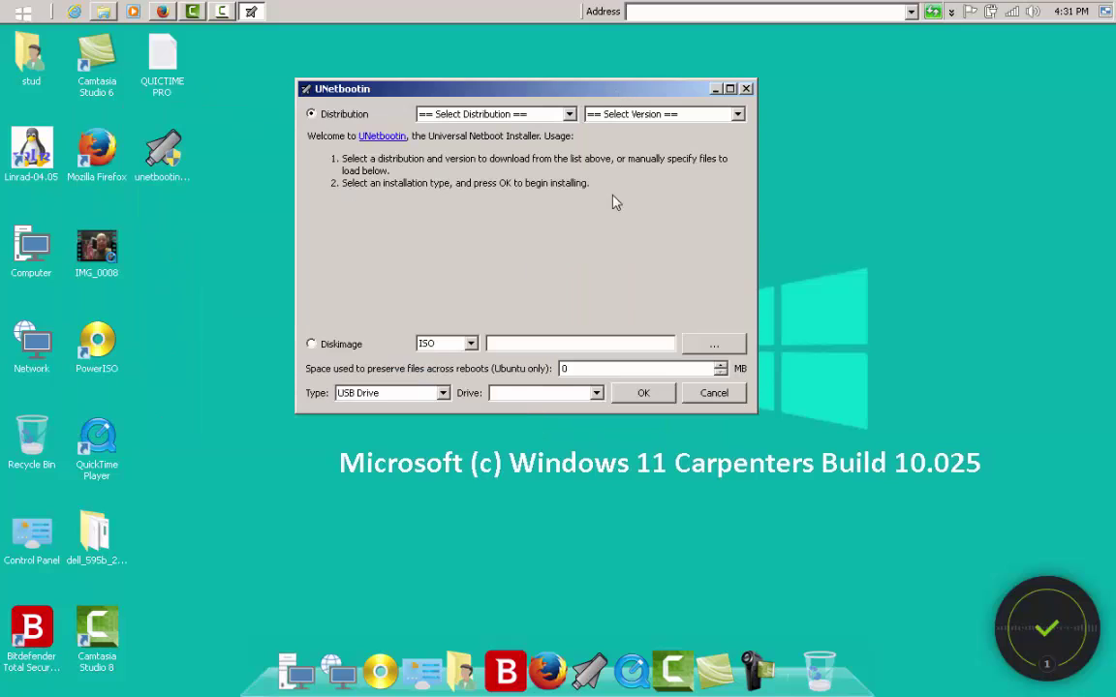
left_click(593, 392)
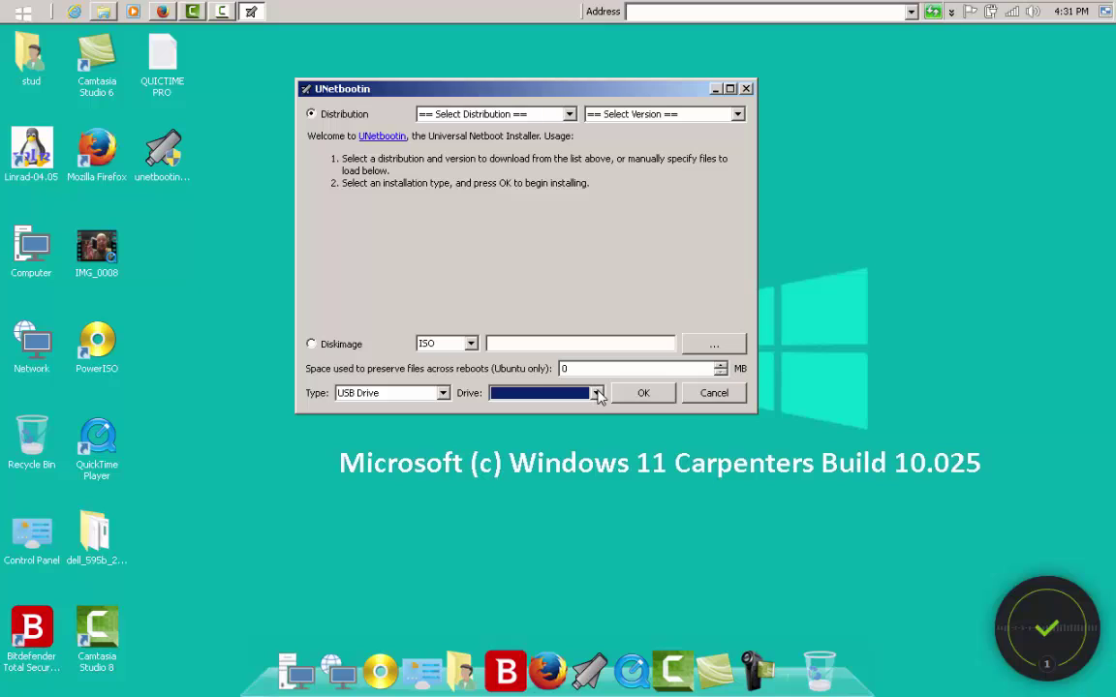
left_click(446, 397)
left_click(540, 278)
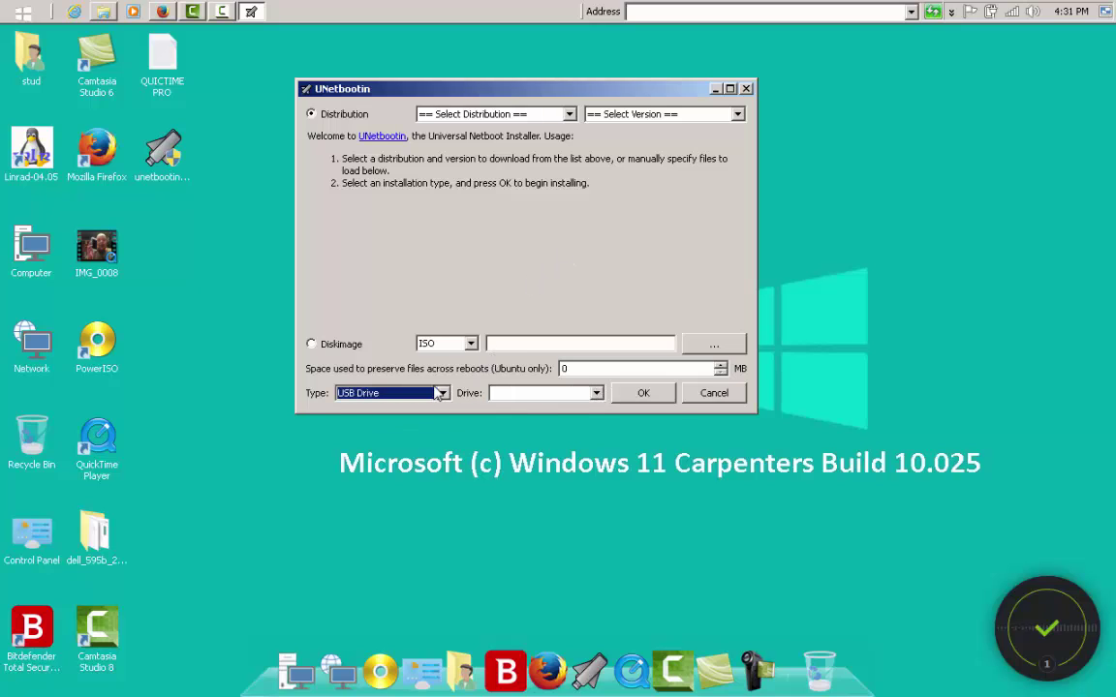
left_click(397, 392)
left_click(399, 412)
left_click(411, 392)
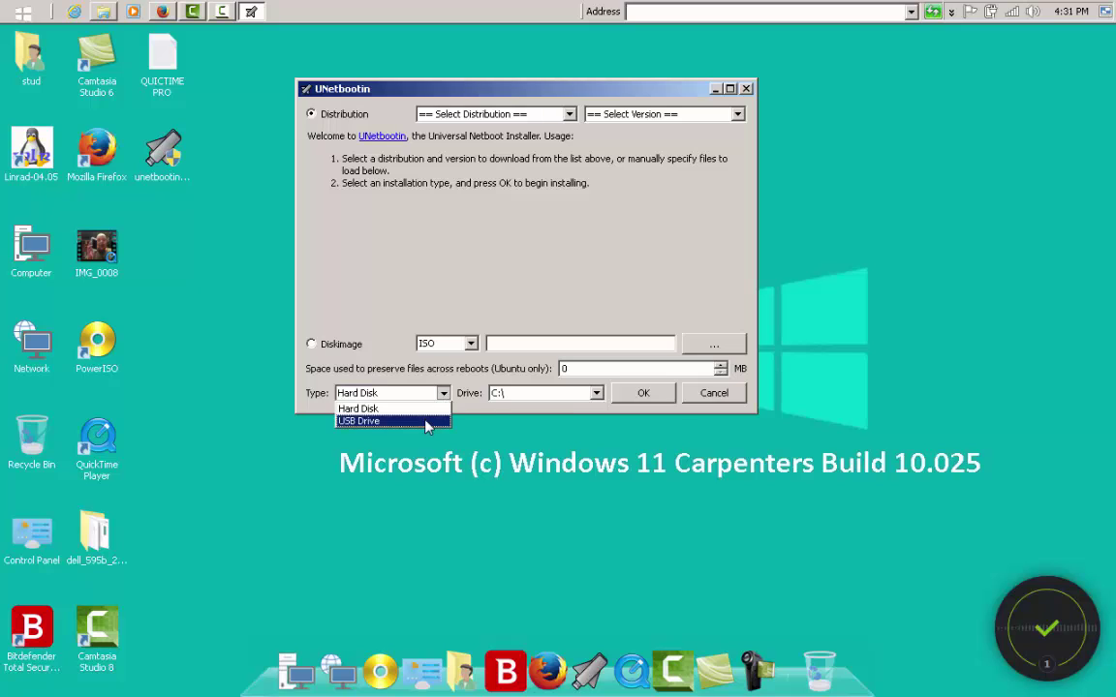
left_click(429, 421)
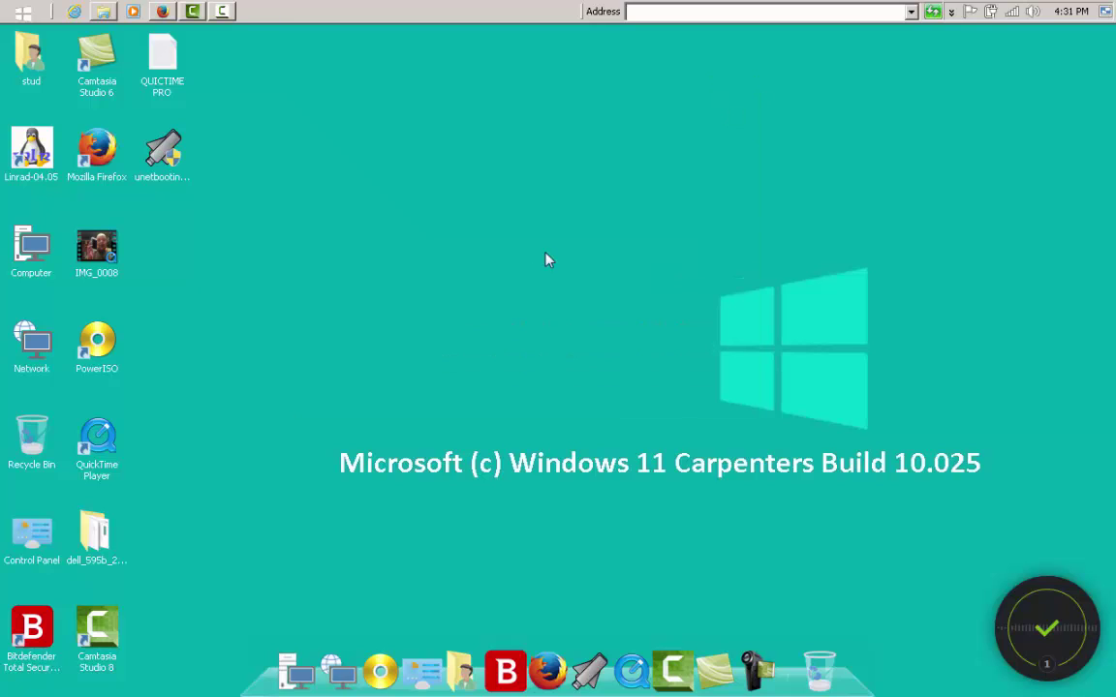
Load android-x86-4.4-r1.iso from the Desktop as the disk image, targeting USB drive G:\.
double_click(172, 157)
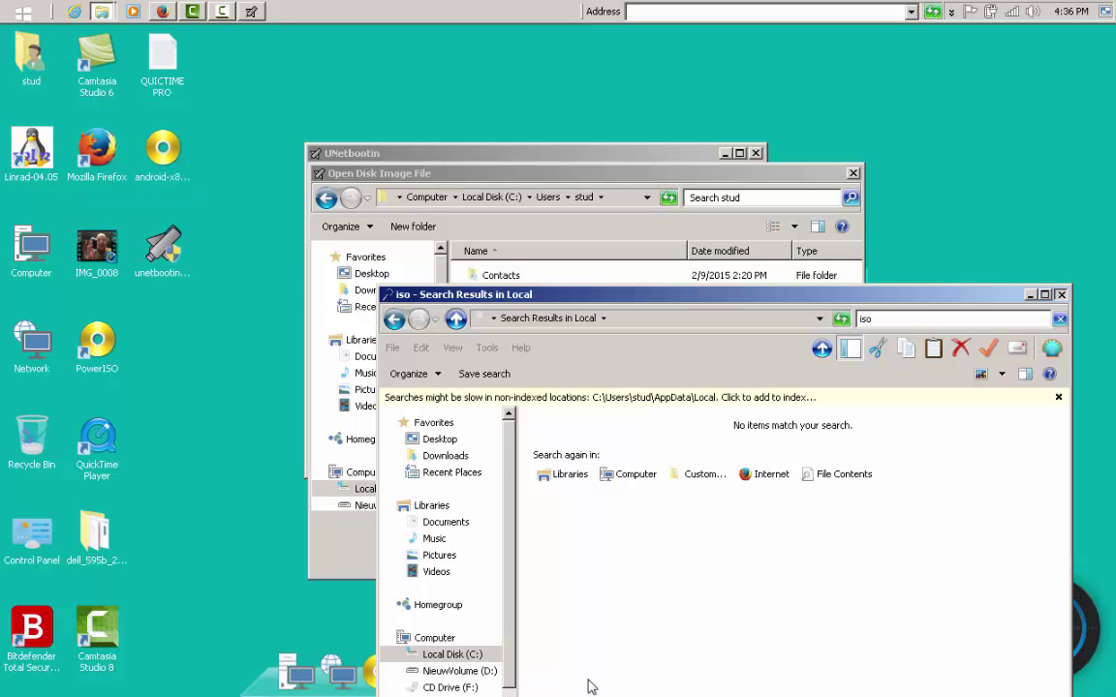
key("alt+F4")
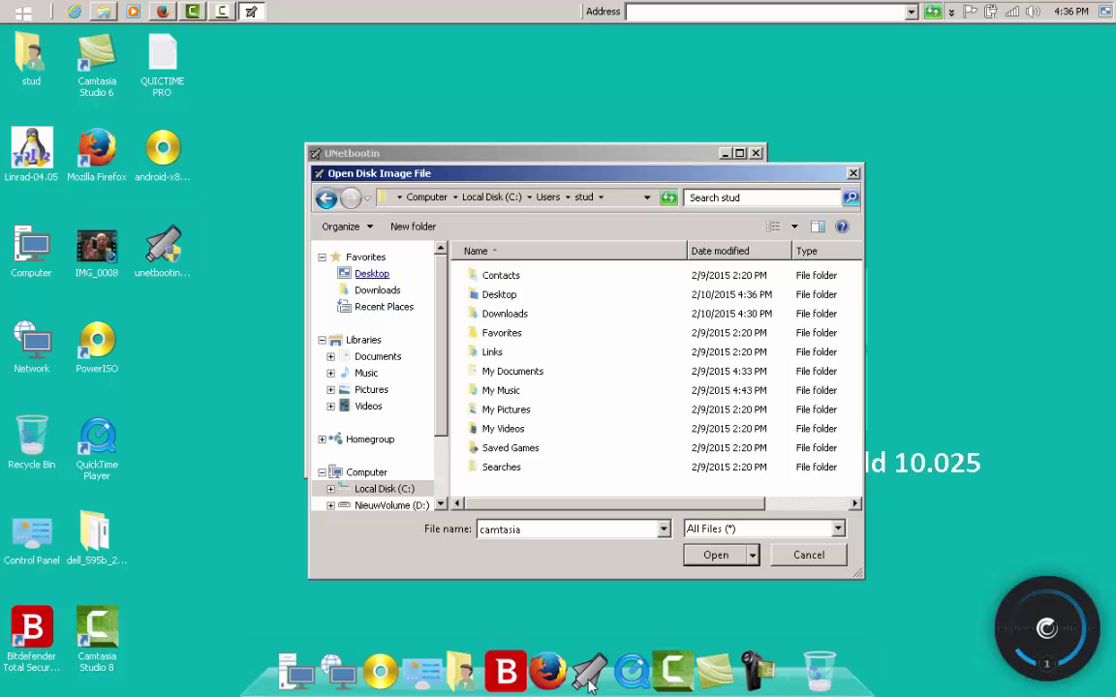
key("Up")
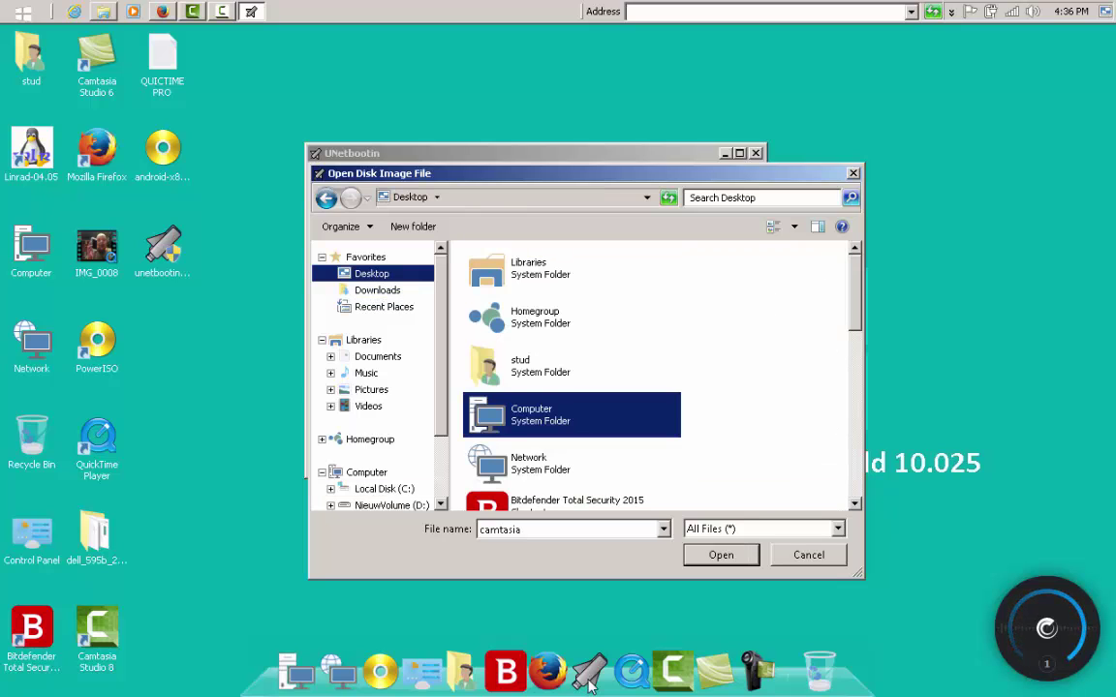
key("Down")
key("Down")
key("Down")
key("Down")
key("Down")
key("Down")
key("Down")
key("Down")
key("Down")
key("Down")
key("Return")
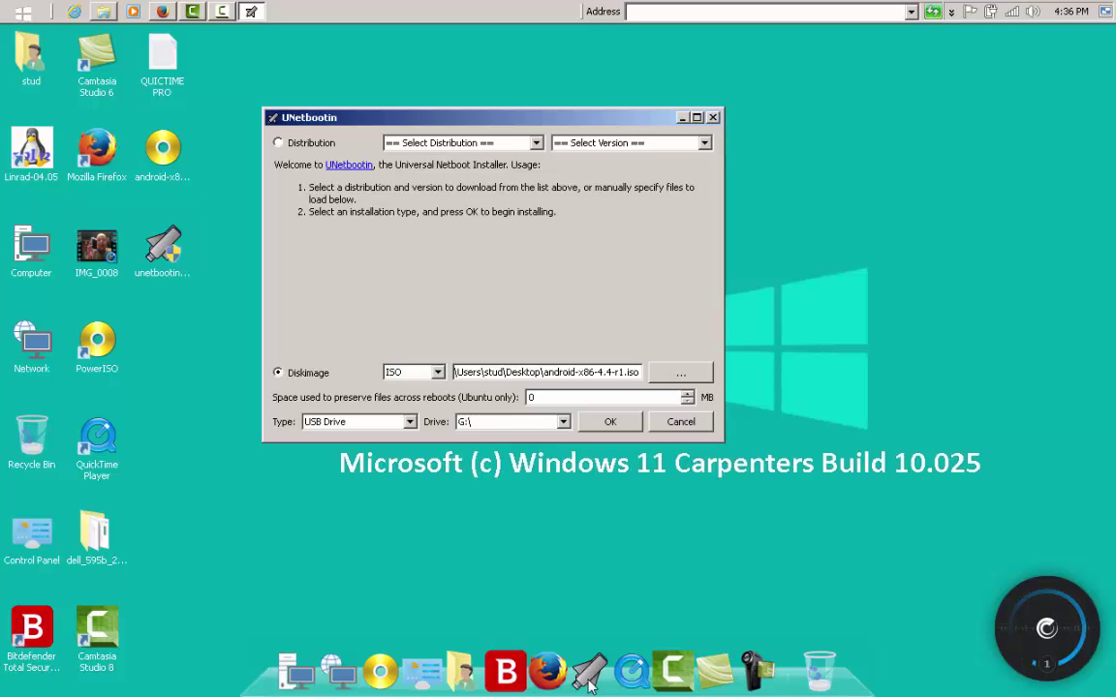
left_click(484, 143)
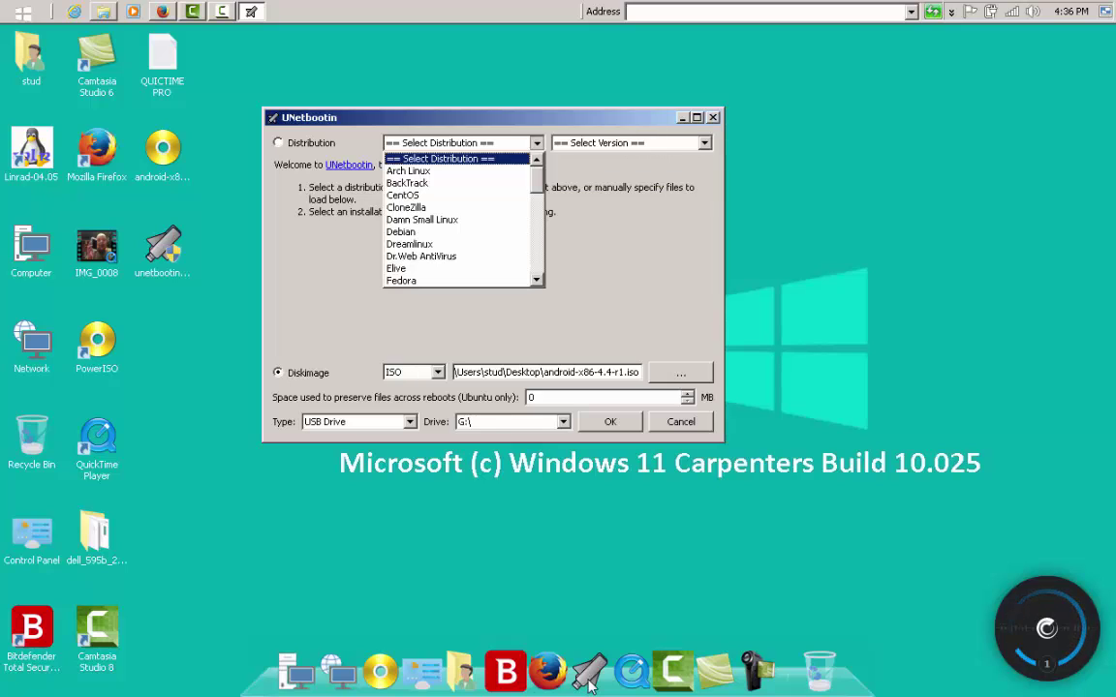
scroll(591, 683, "down", 2)
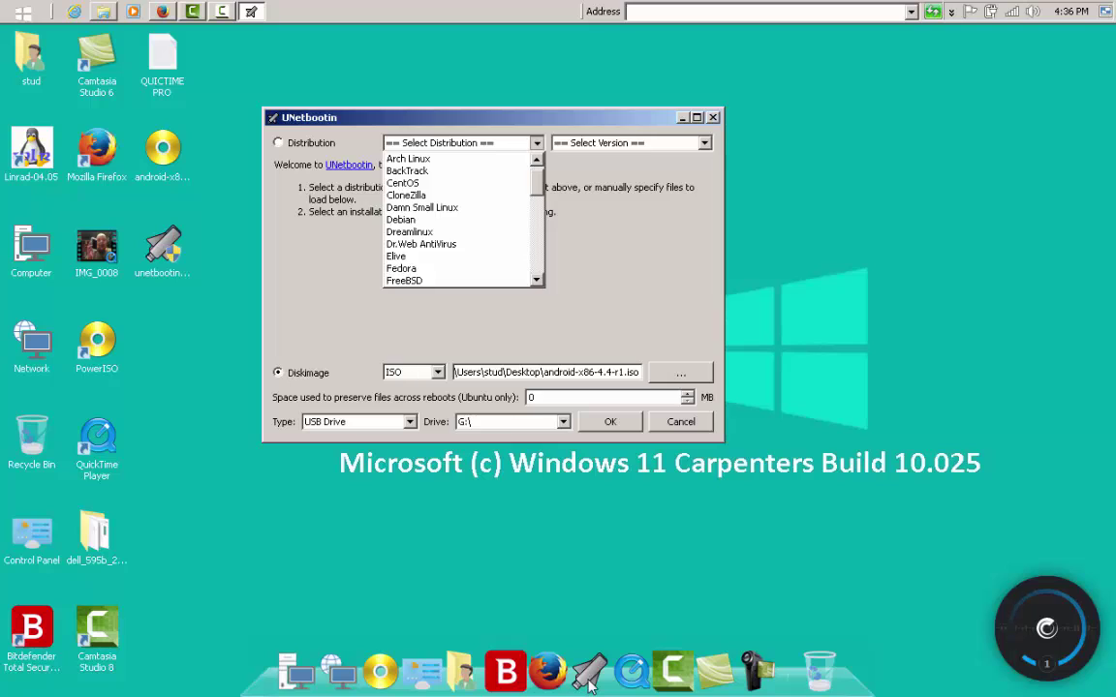
scroll(591, 683, "up", 1)
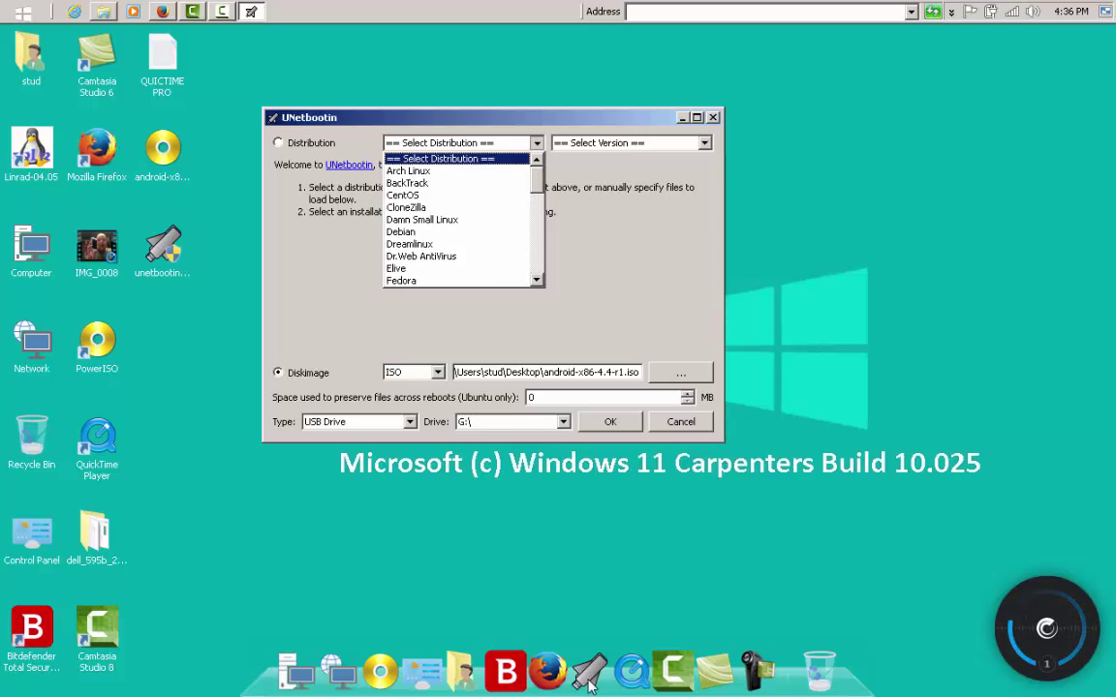
left_click(591, 683)
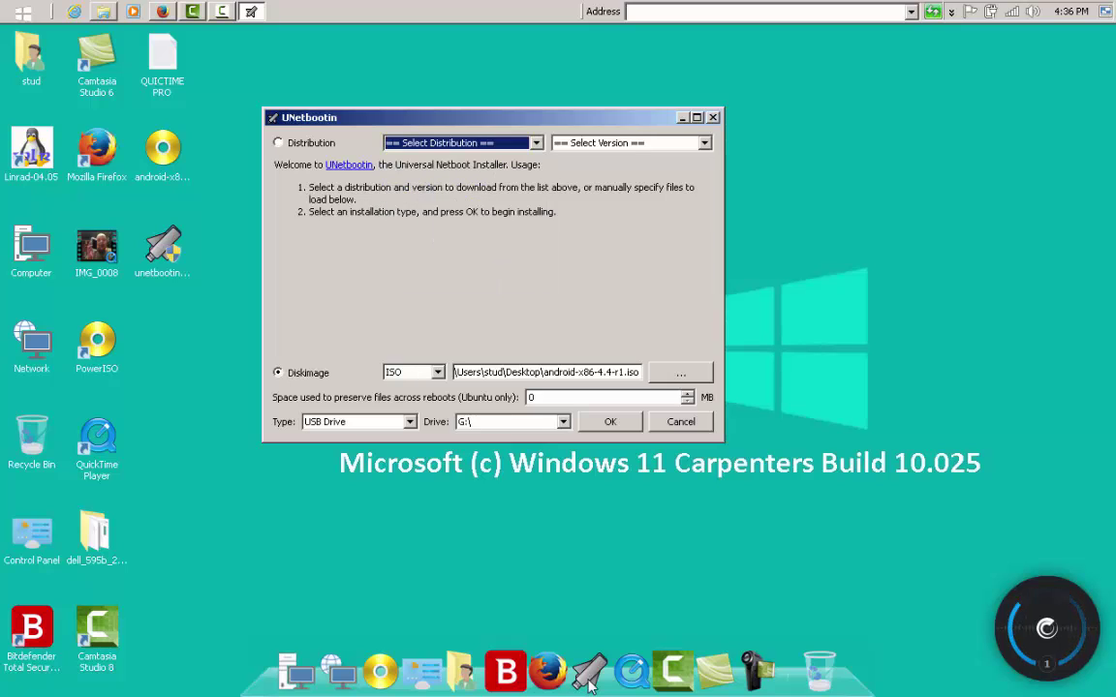
key("alt+Down")
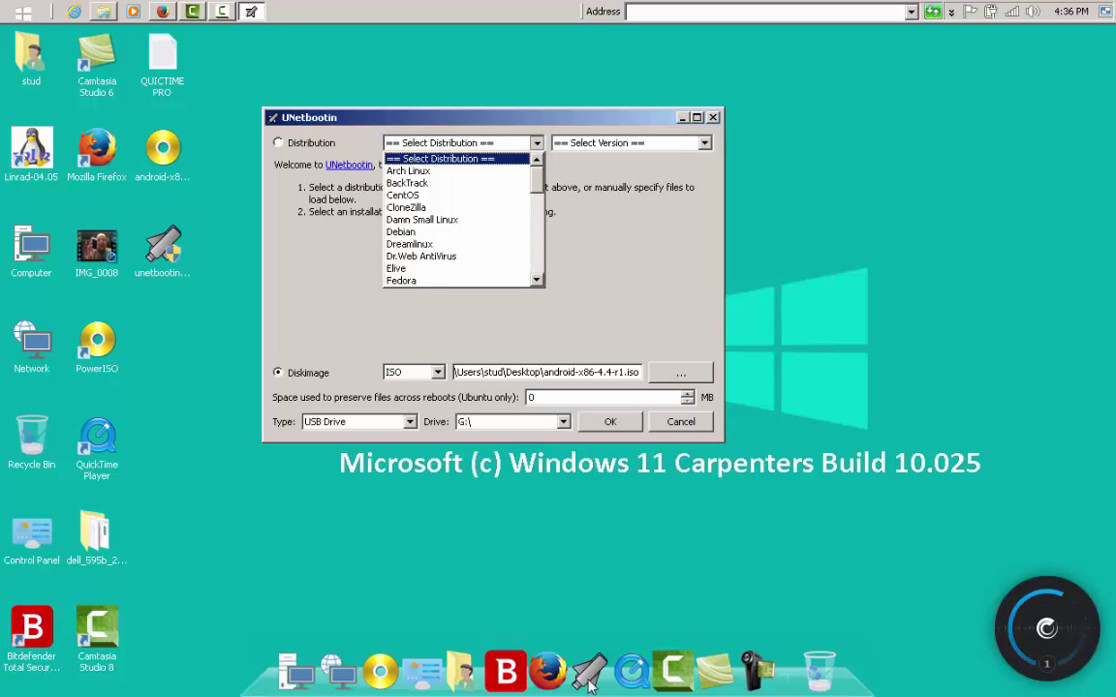
scroll(591, 682, "down", 3)
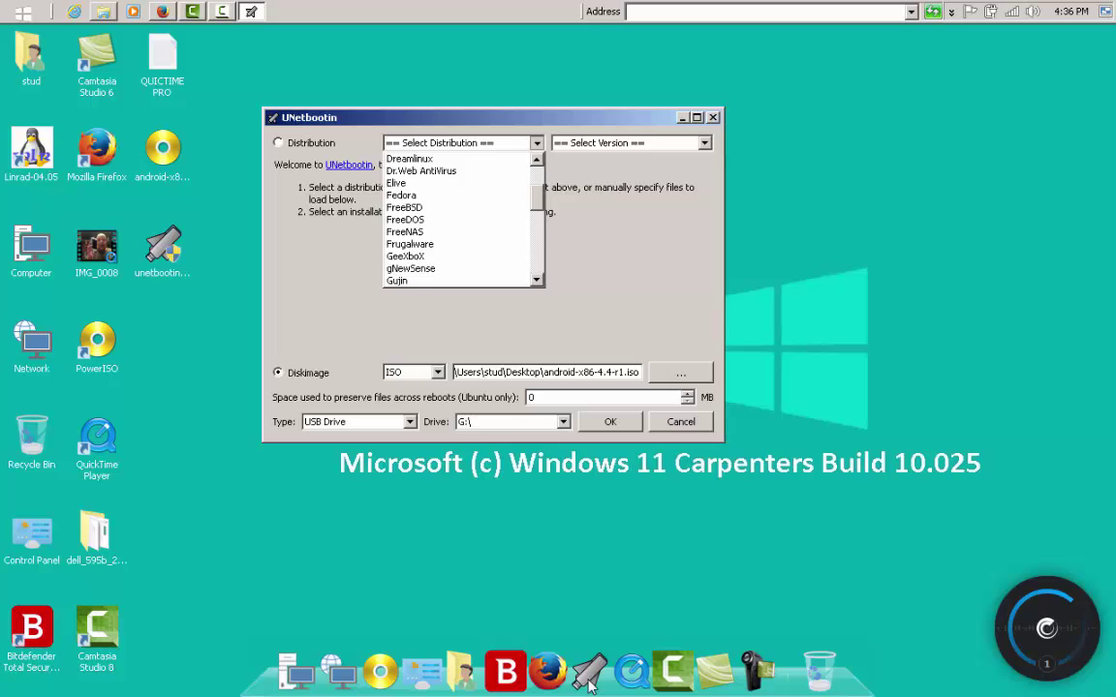
scroll(591, 683, "down", 2)
scroll(591, 683, "down", 2)
key("l")
key("u")
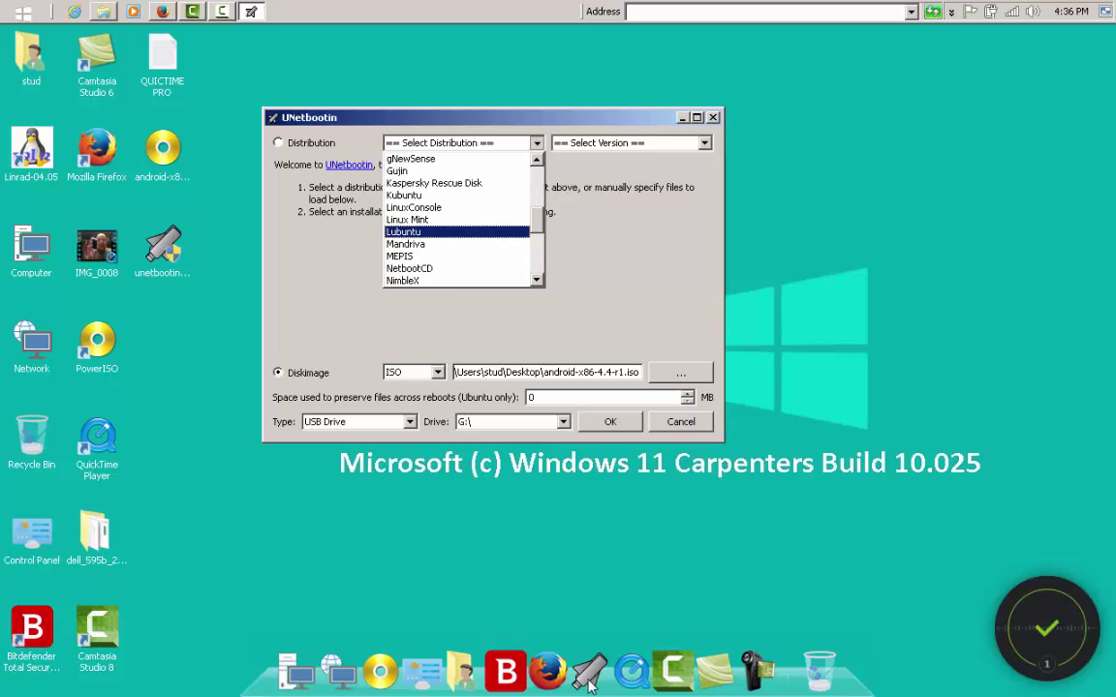
key("Up")
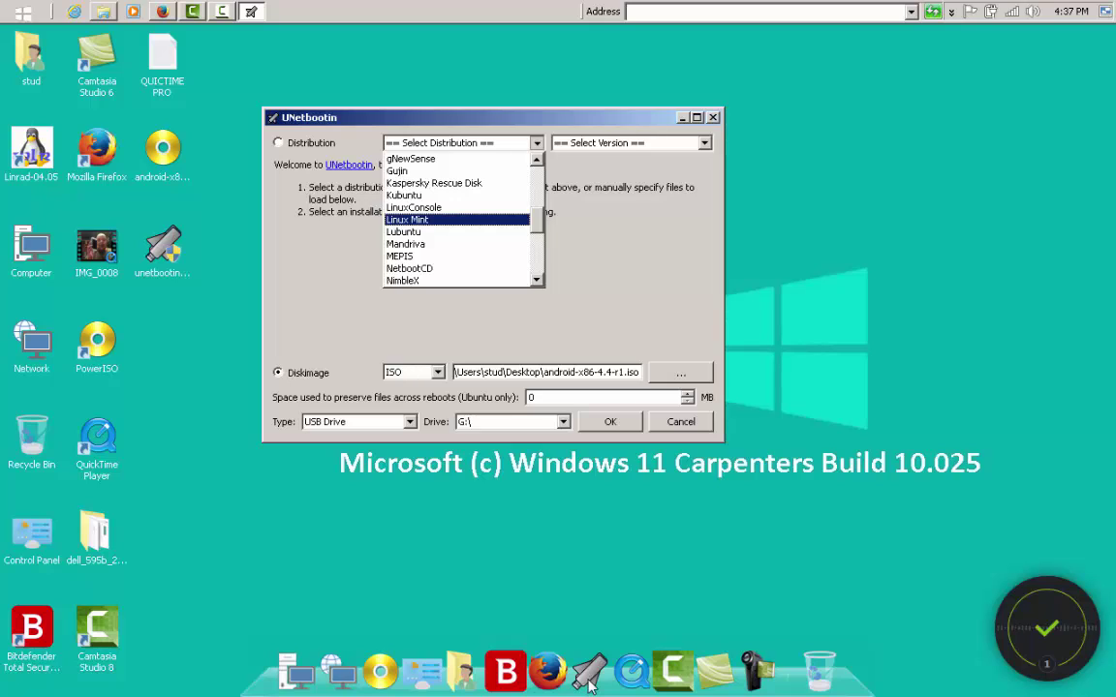
key("Down")
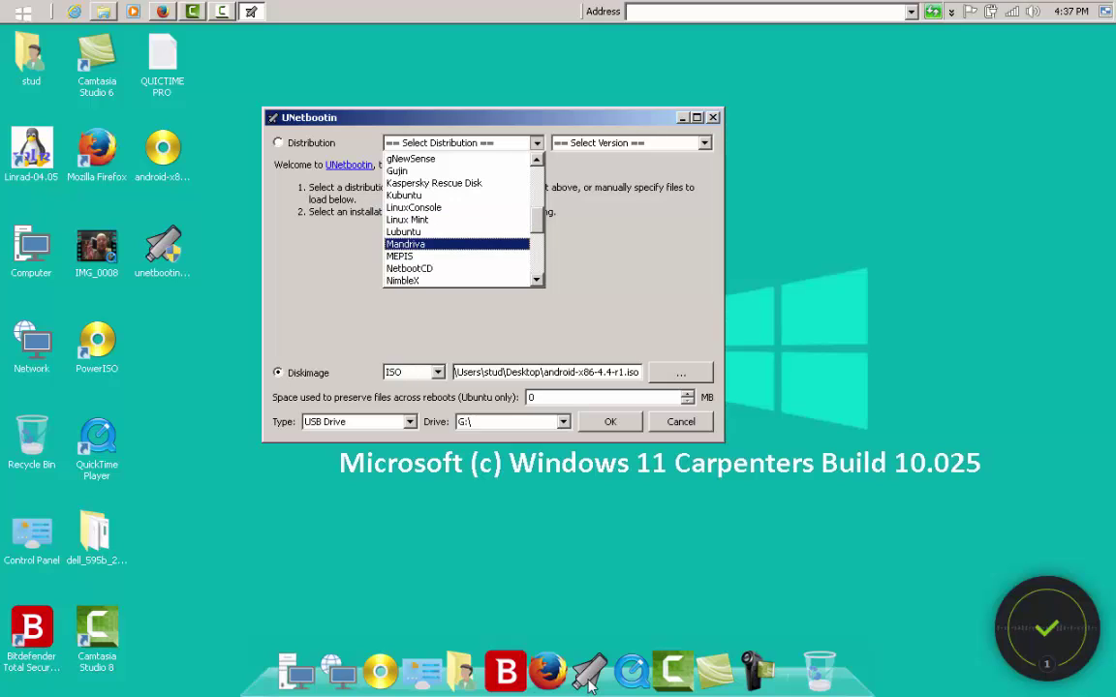
scroll(590, 682, "down", 3)
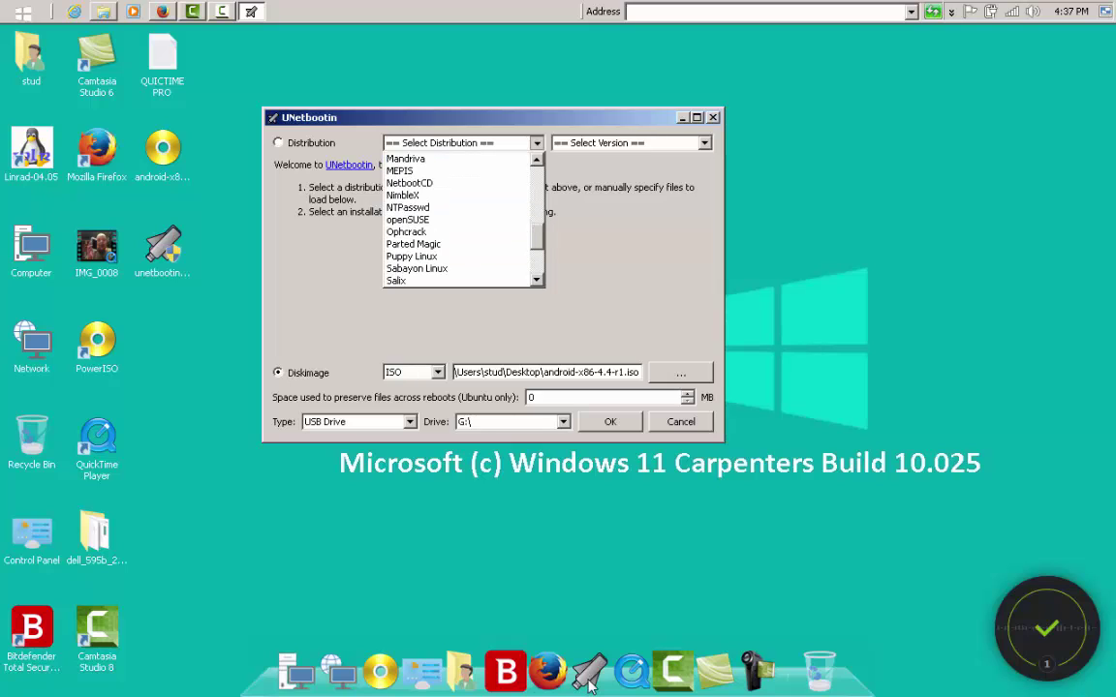
scroll(591, 682, "down", 1)
key("s")
key("Up")
key("Up")
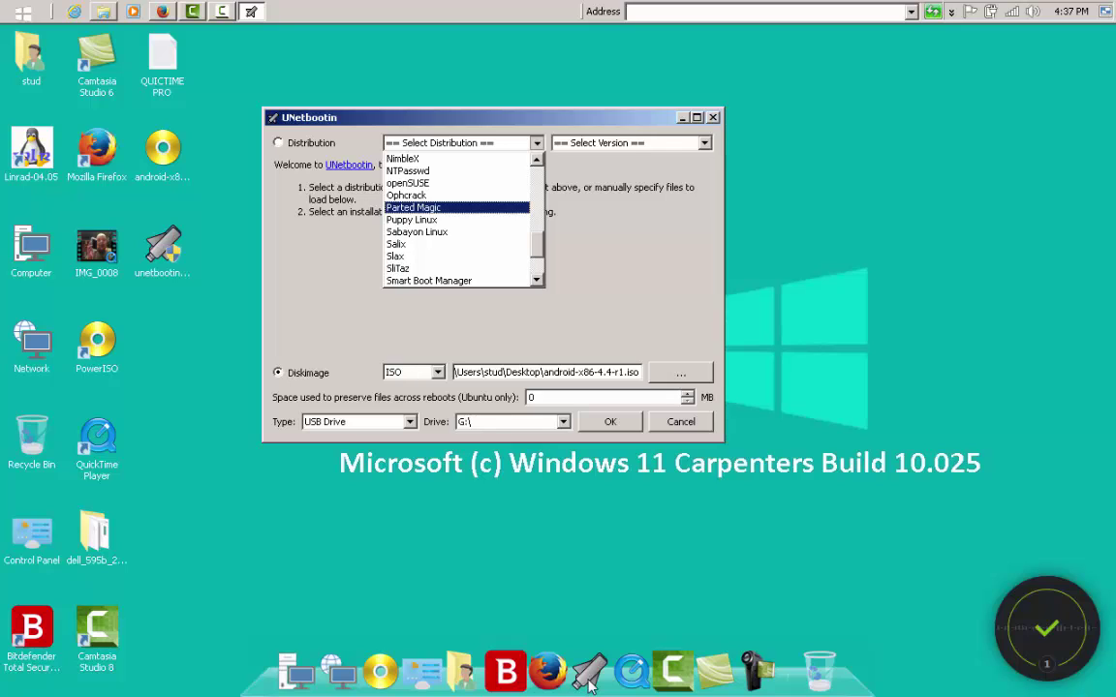
scroll(591, 683, "up", 8)
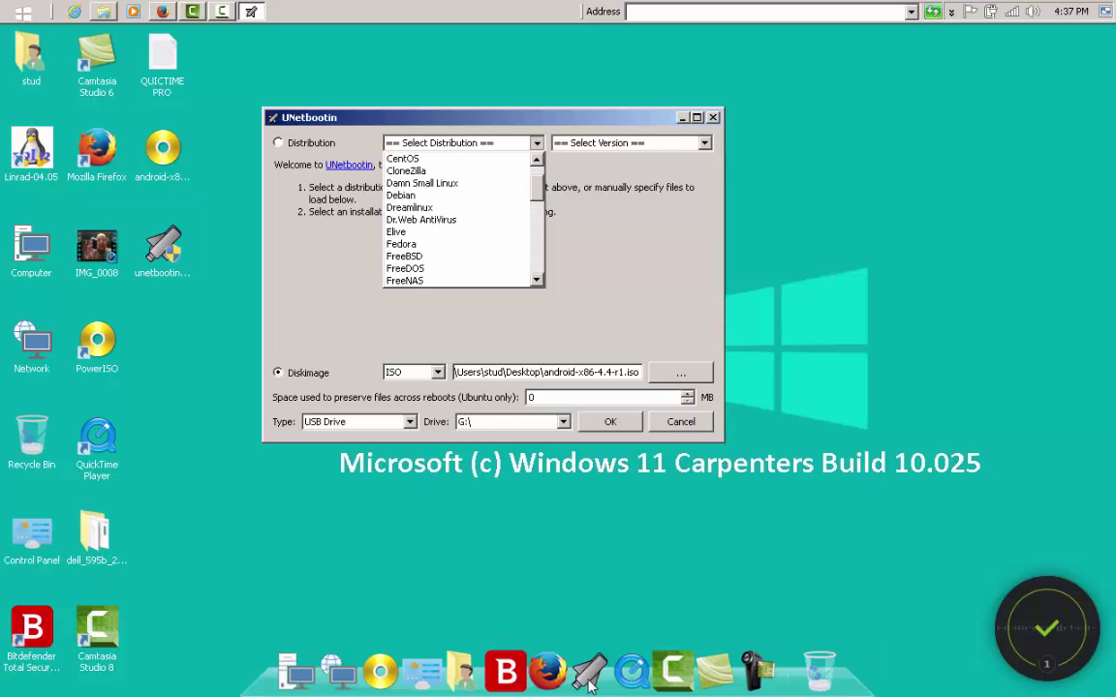
scroll(591, 683, "down", 3)
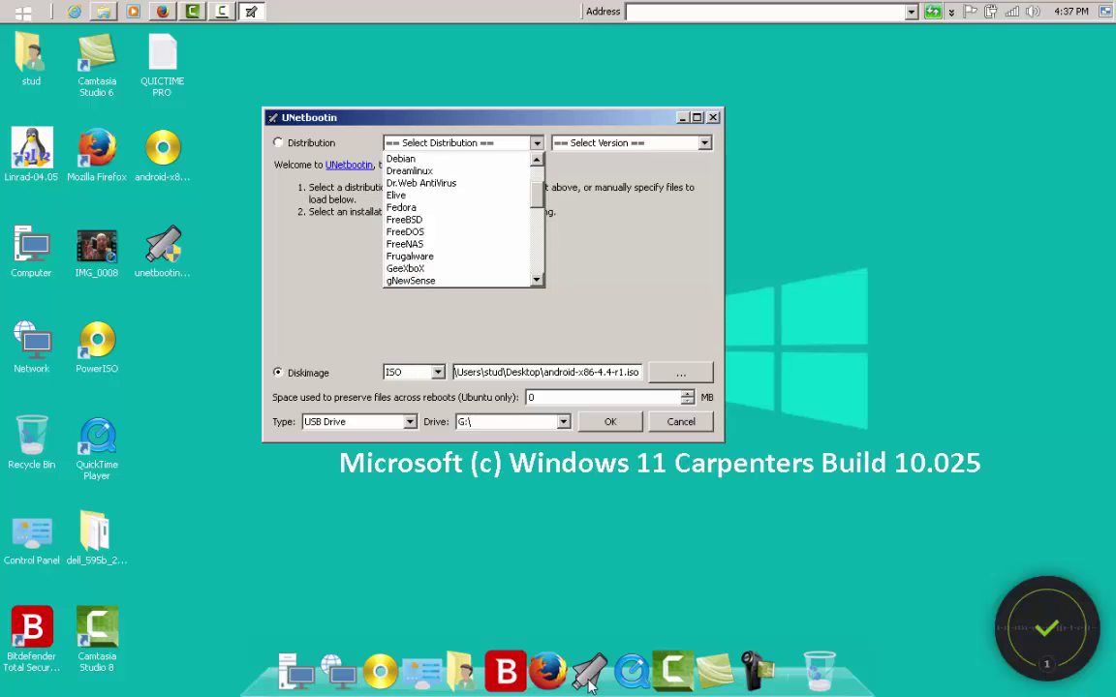
scroll(591, 683, "down", 2)
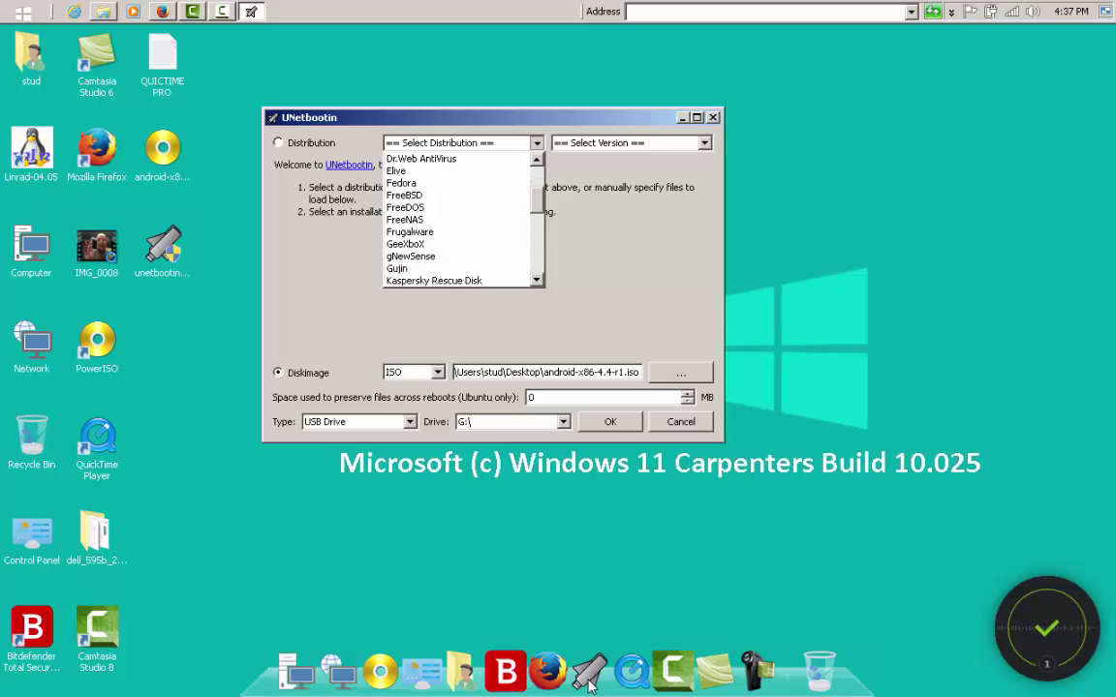
scroll(591, 683, "down", 8)
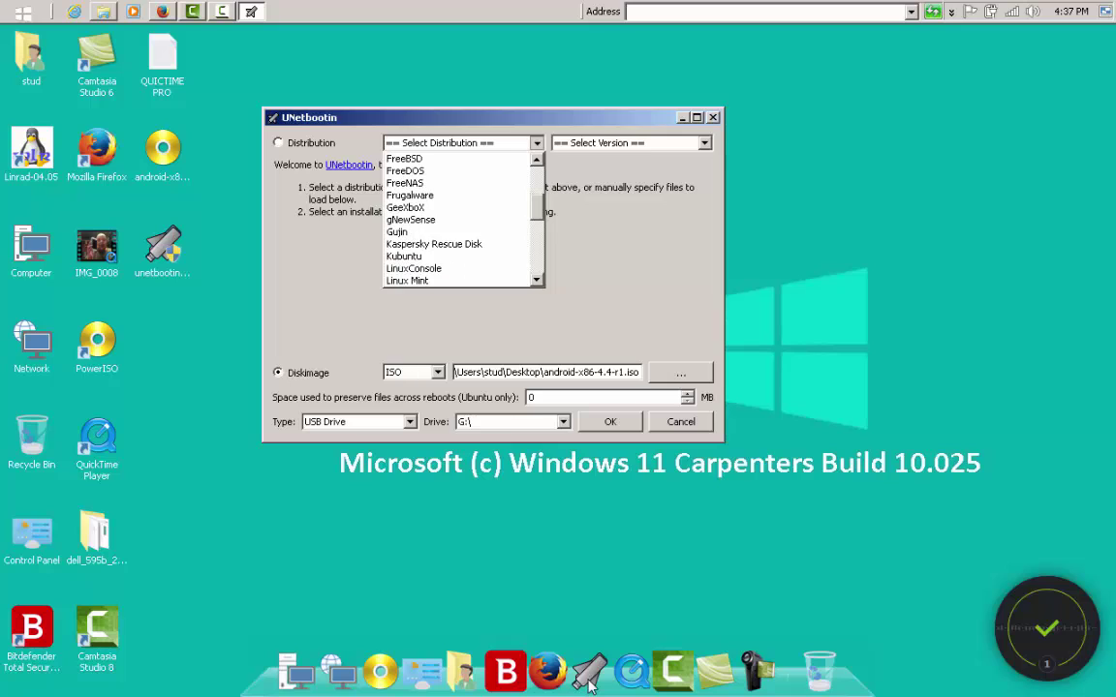
scroll(591, 683, "down", 5)
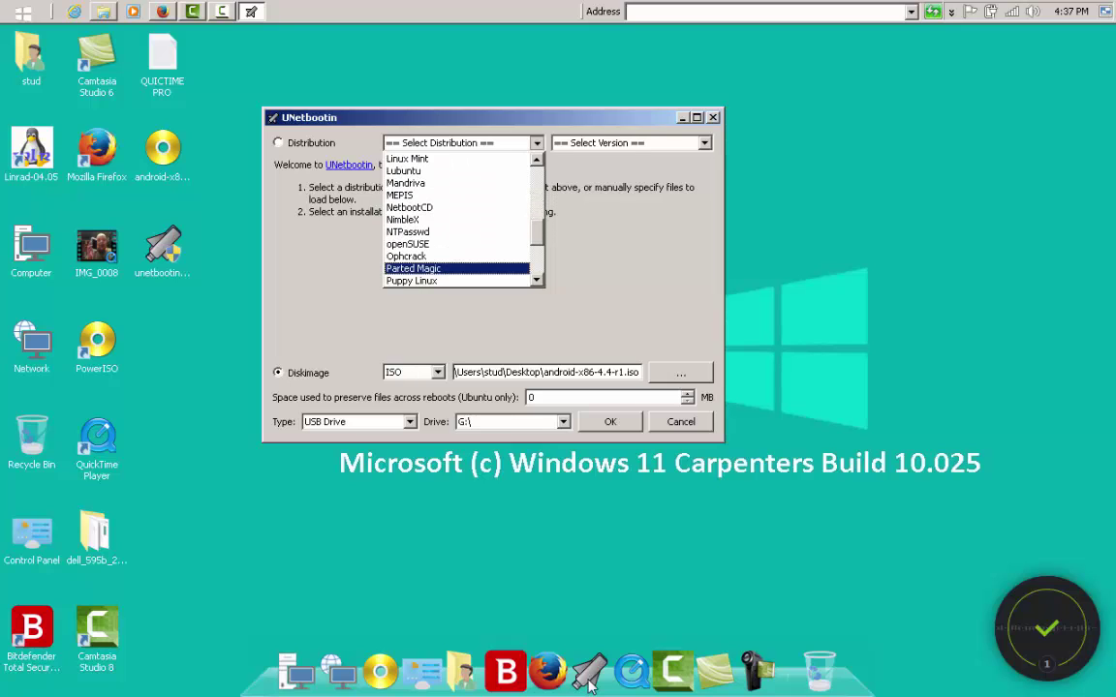
scroll(591, 683, "down", 2)
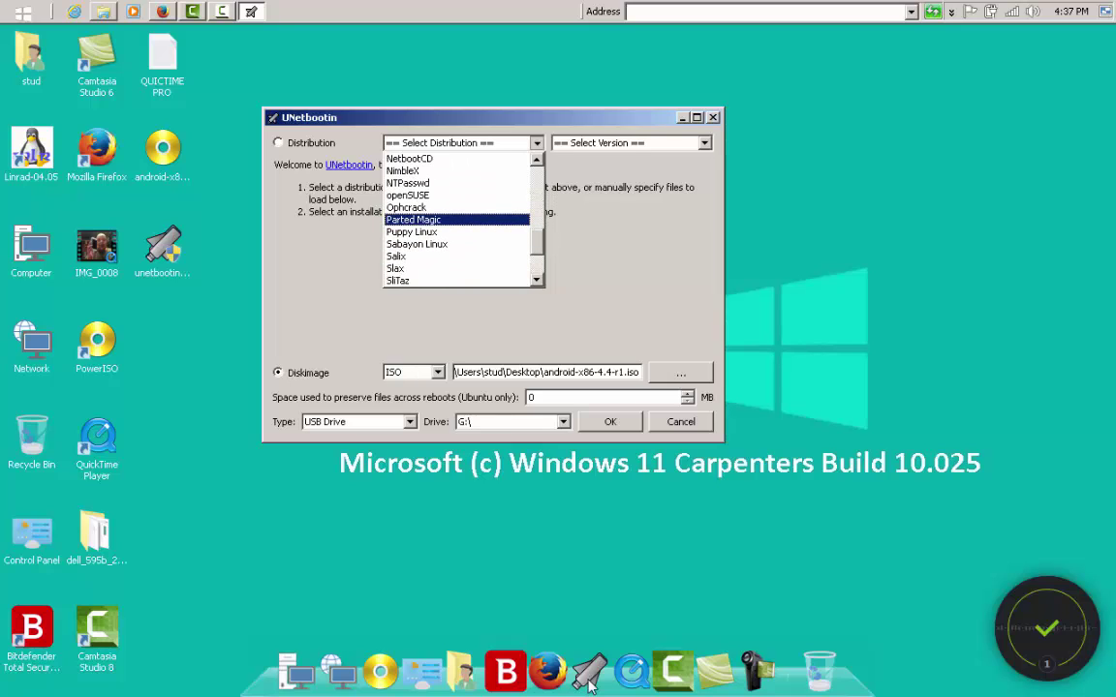
scroll(591, 684, "down", 2)
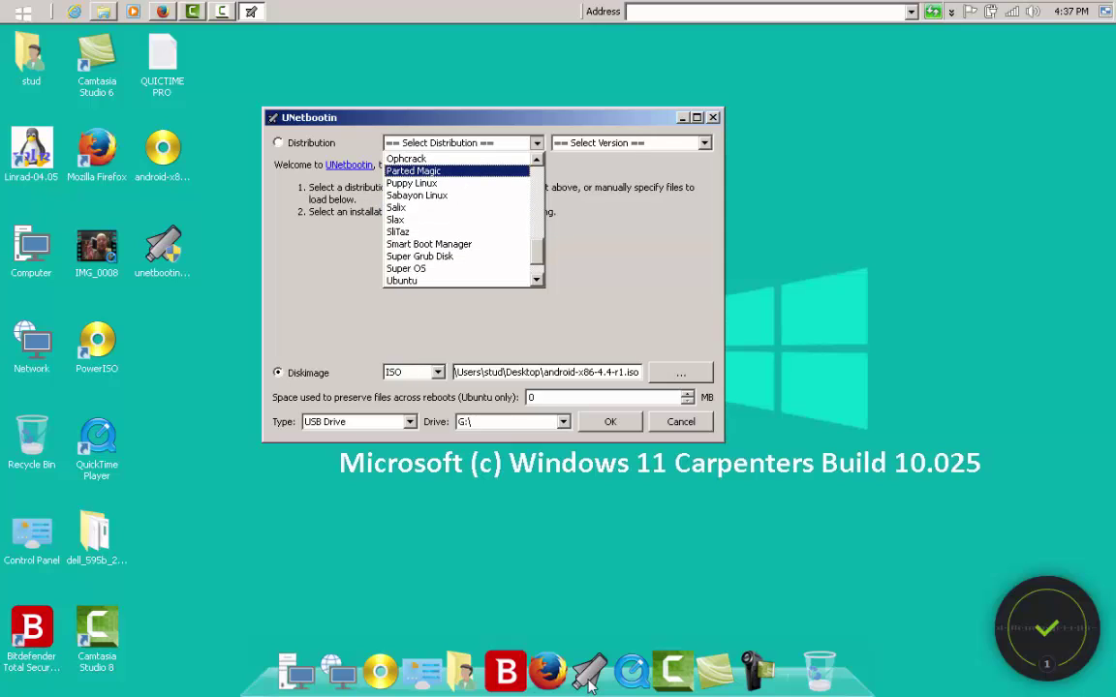
scroll(591, 684, "down", 1)
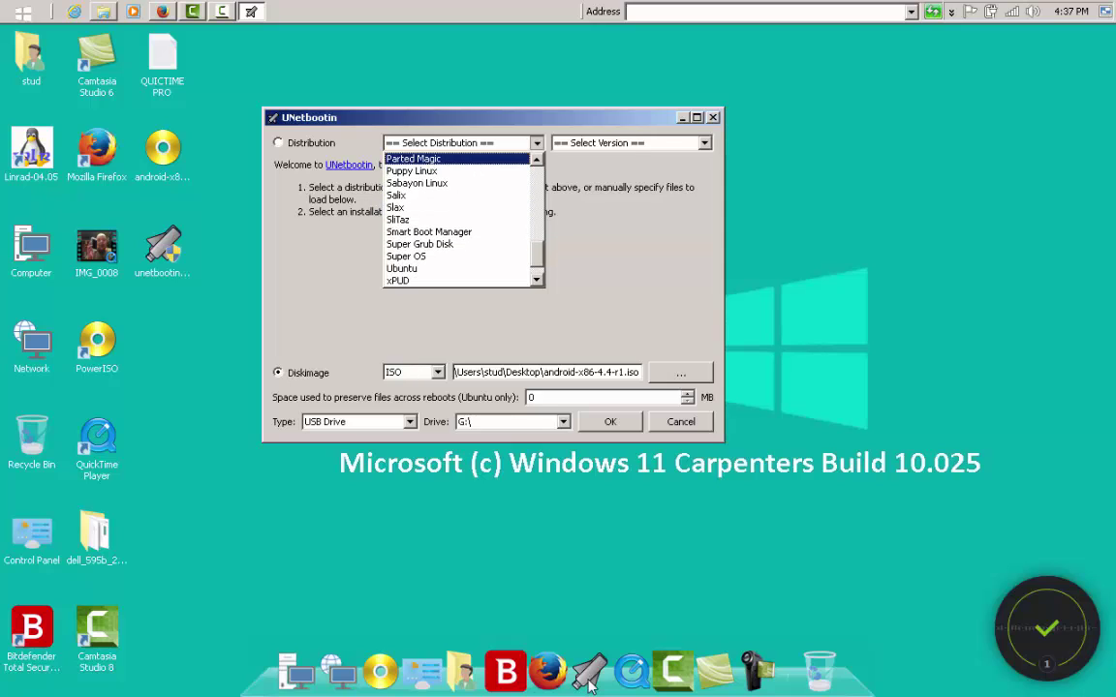
scroll(591, 684, "down", 1)
scroll(590, 684, "down", 1)
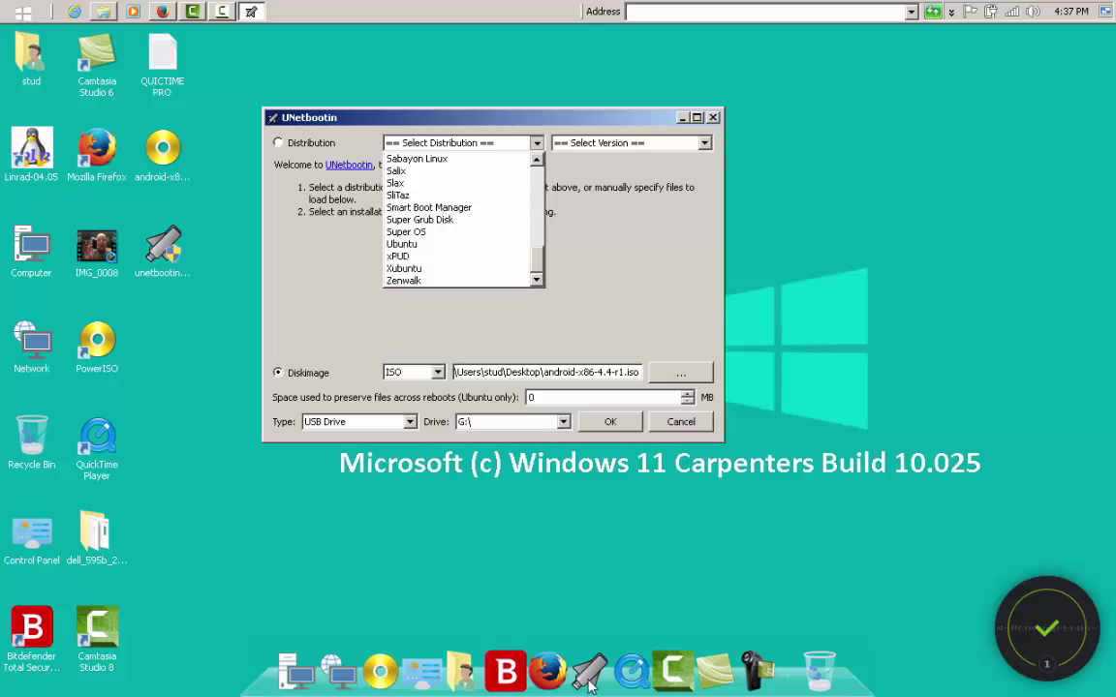
scroll(591, 684, "up", 11)
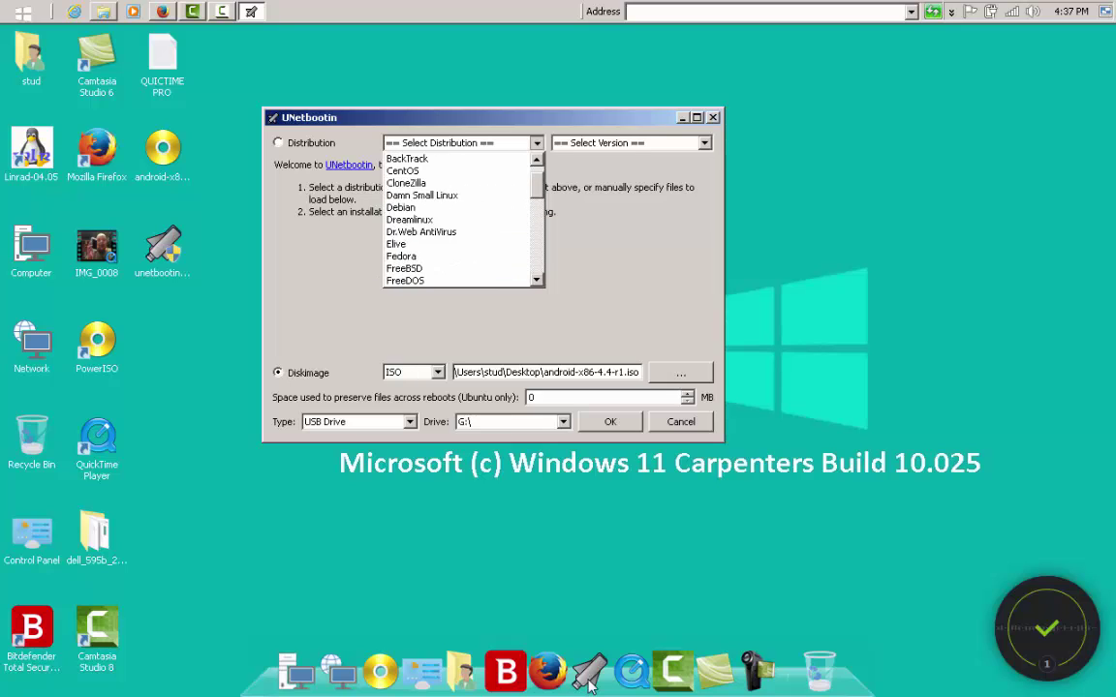
scroll(591, 684, "down", 9)
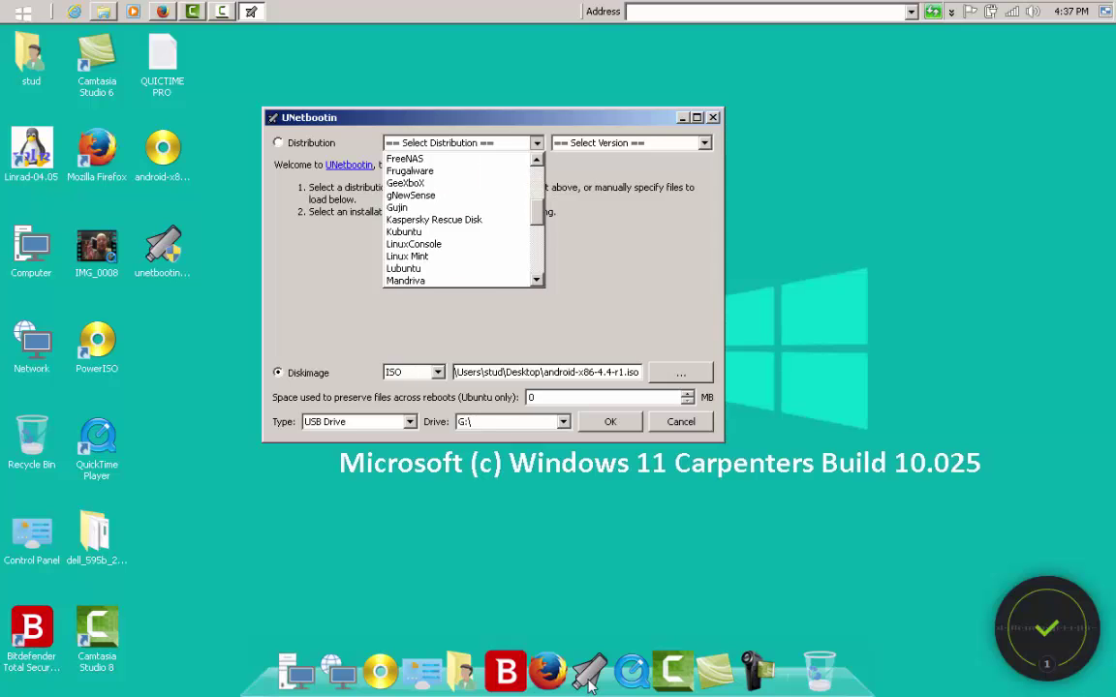
scroll(591, 684, "down", 5)
scroll(591, 684, "up", 13)
scroll(591, 683, "down", 5)
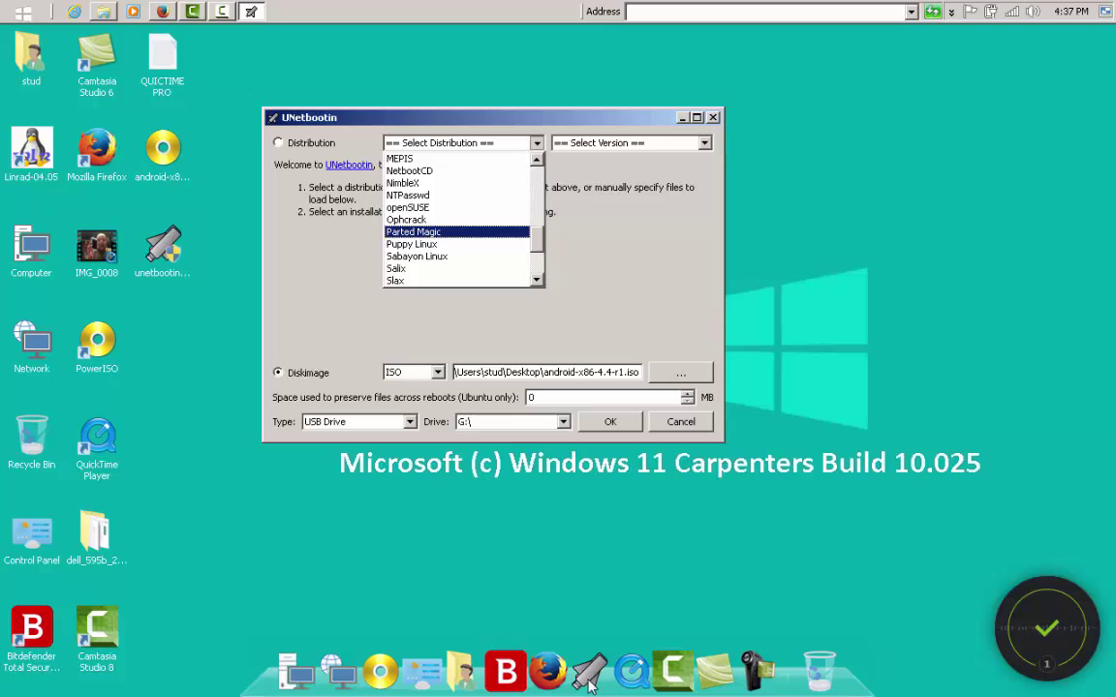
key("Down")
key("Up")
key("Up")
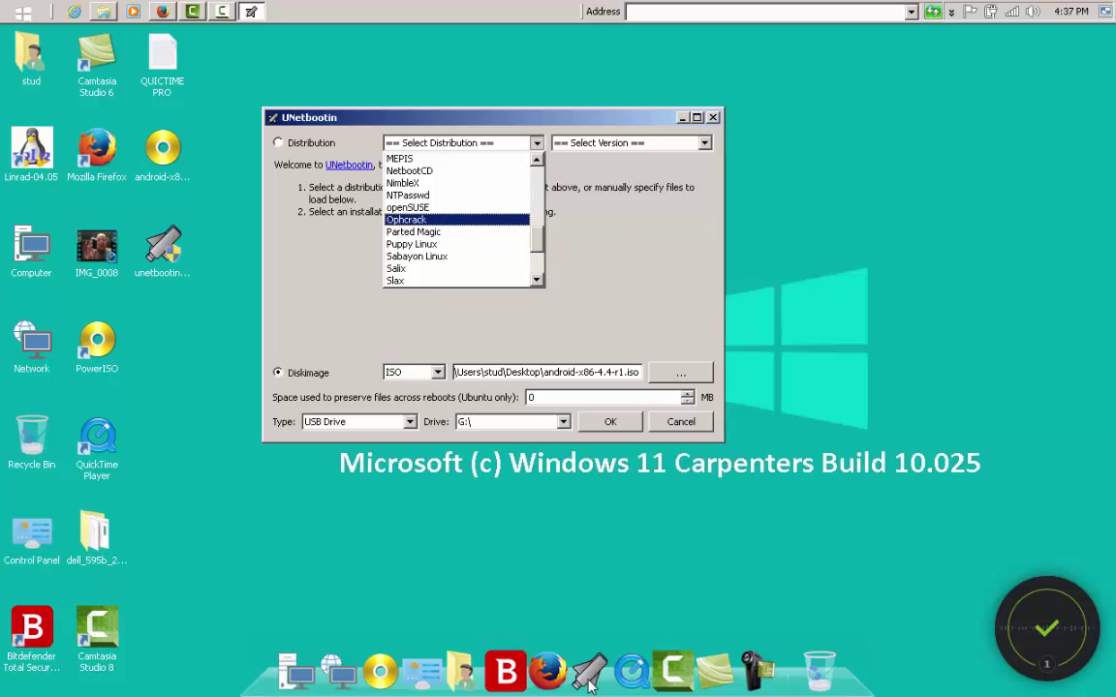
key("Escape")
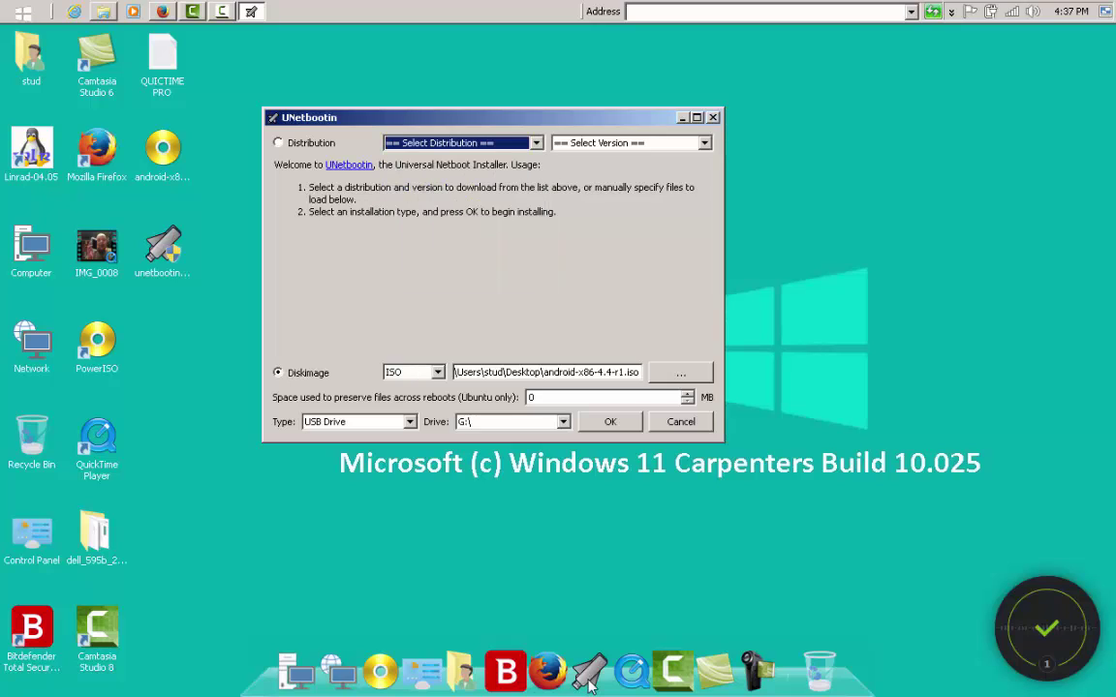